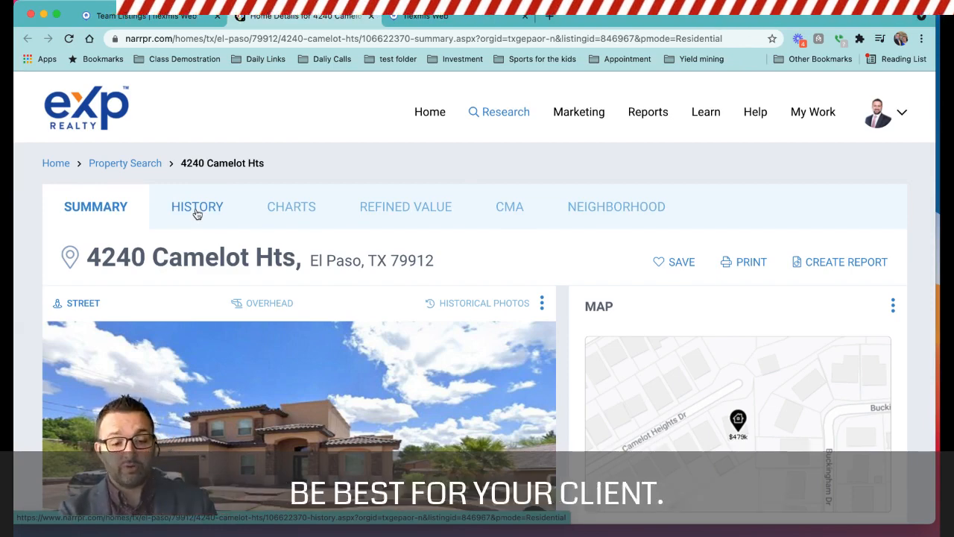
Review the property's list price, AVM and basic facts, and check its street view photo.
scroll(197, 214, down, 5)
scroll(197, 214, down, 6)
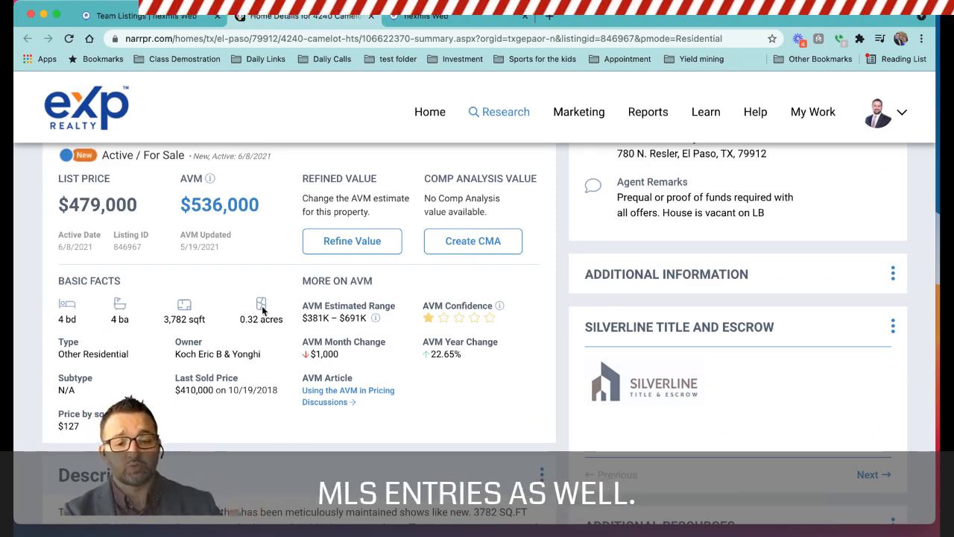
scroll(289, 269, up, 2)
scroll(289, 269, up, 10)
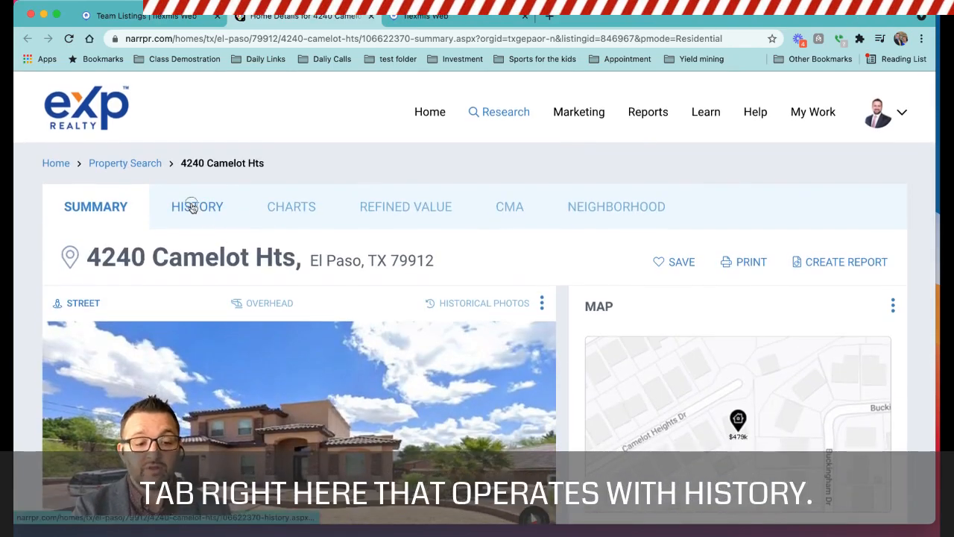
Open the property's history and review the sales and financing activity chart and the prior sales transactions.
click(193, 206)
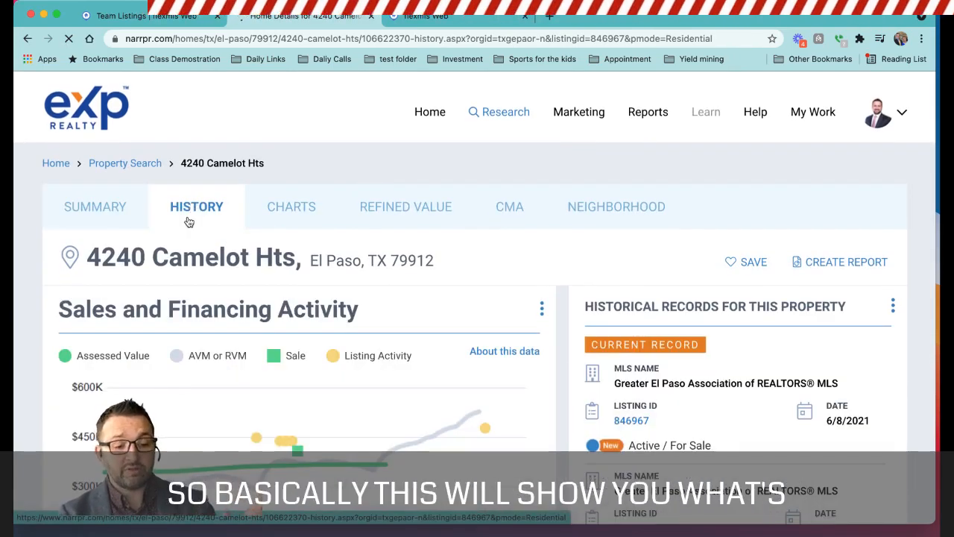
scroll(127, 395, down, 8)
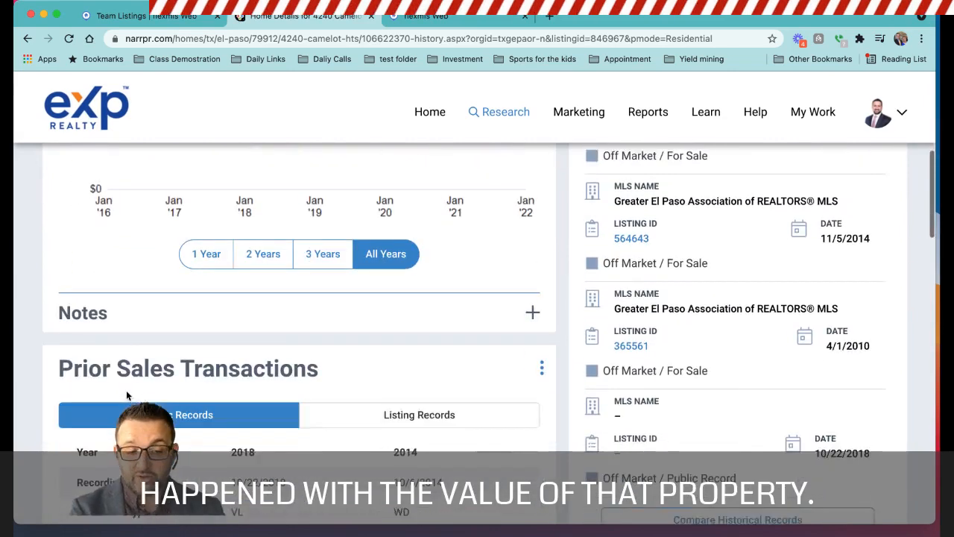
scroll(127, 396, down, 3)
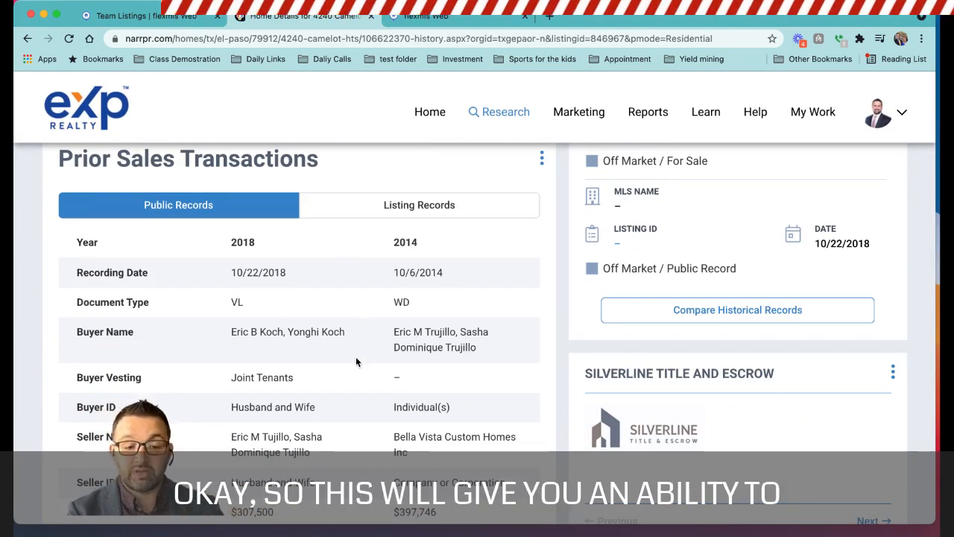
scroll(357, 361, up, 5)
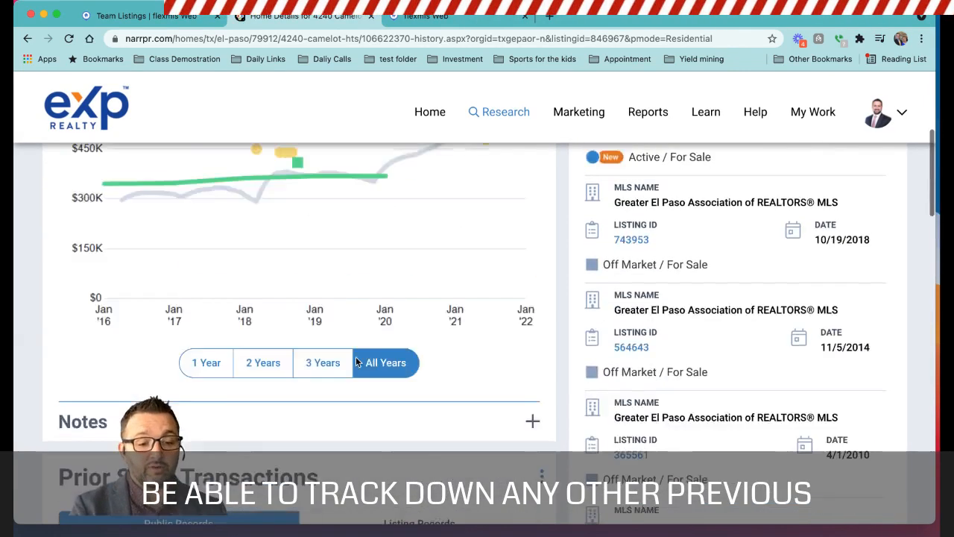
scroll(356, 361, down, 3)
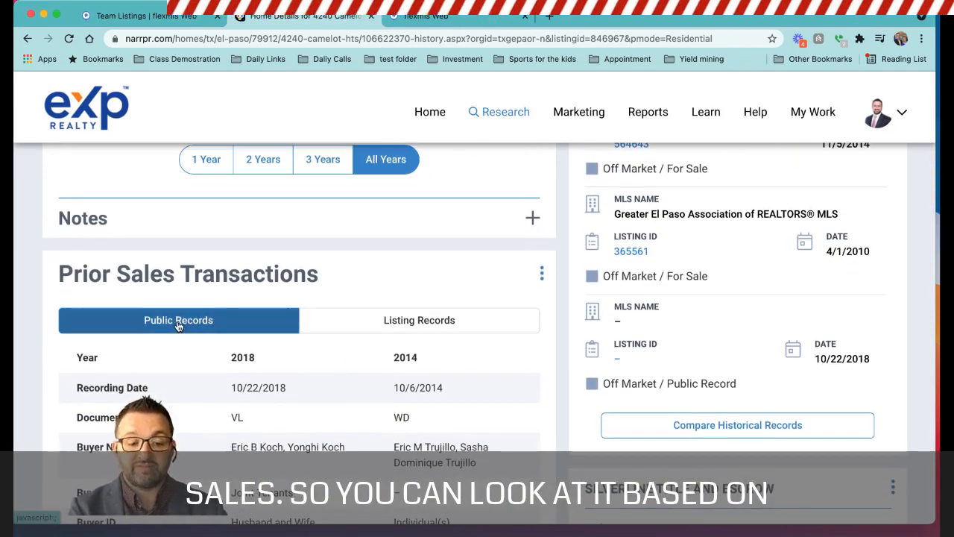
View the prior sales transactions by listing records and switch them back to public records.
click(432, 324)
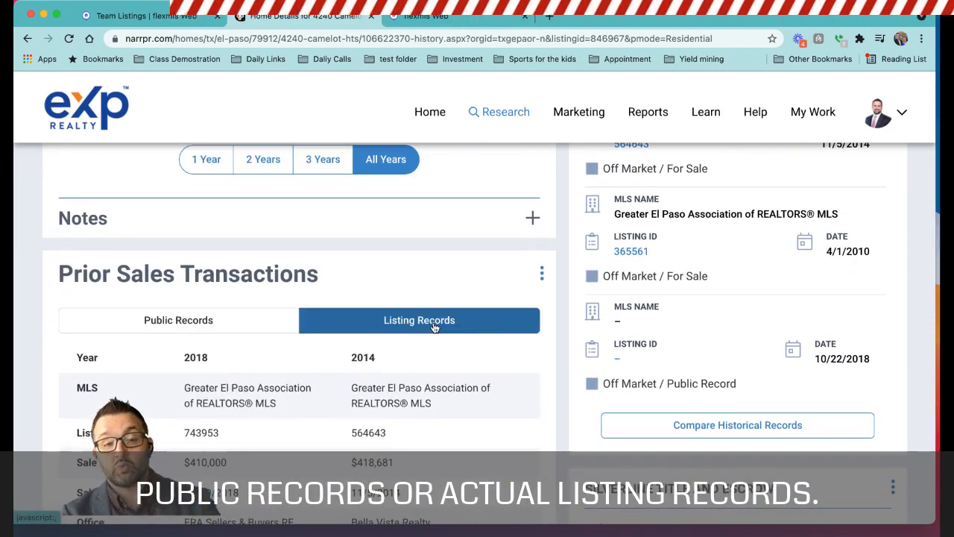
click(192, 314)
scroll(192, 321, up, 10)
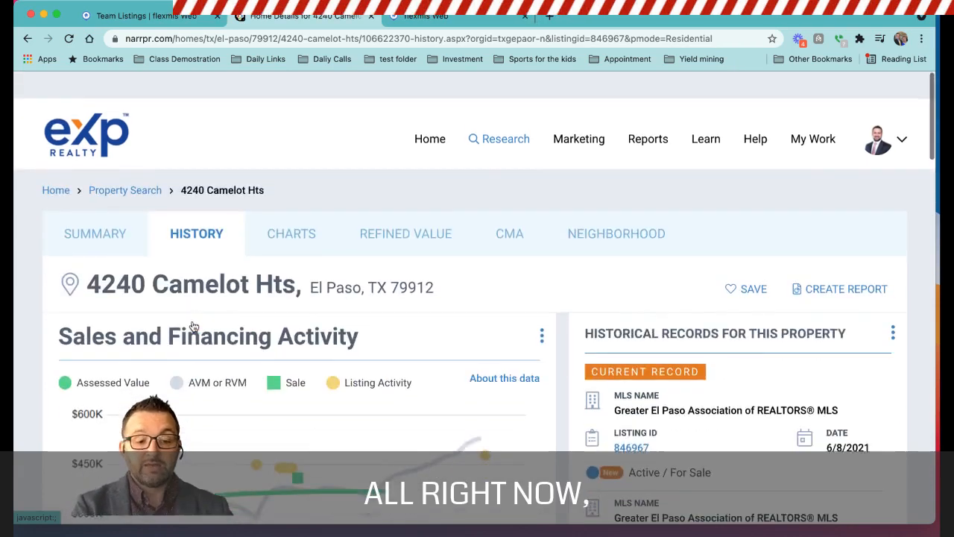
Return to the property's summary and examine its list price, AVM and refined value sections.
click(96, 208)
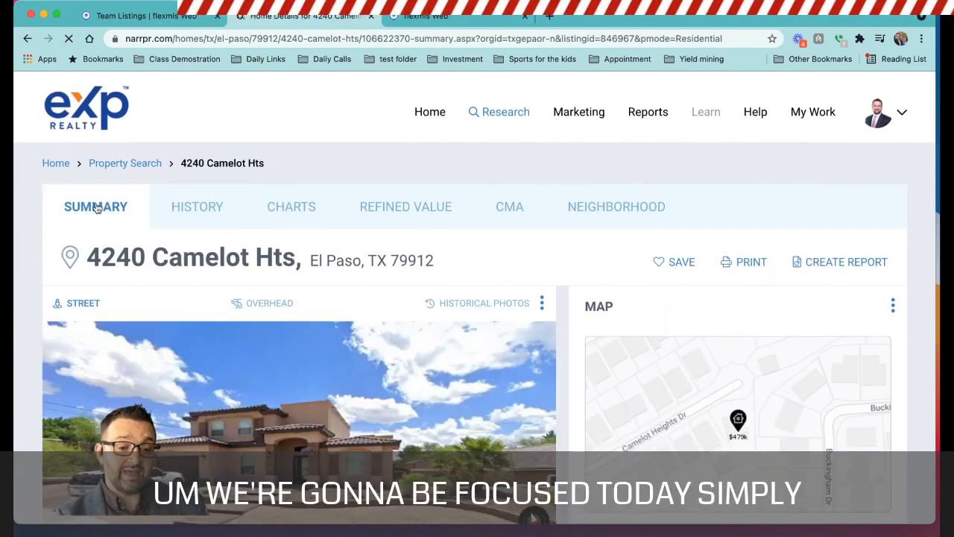
scroll(43, 382, down, 5)
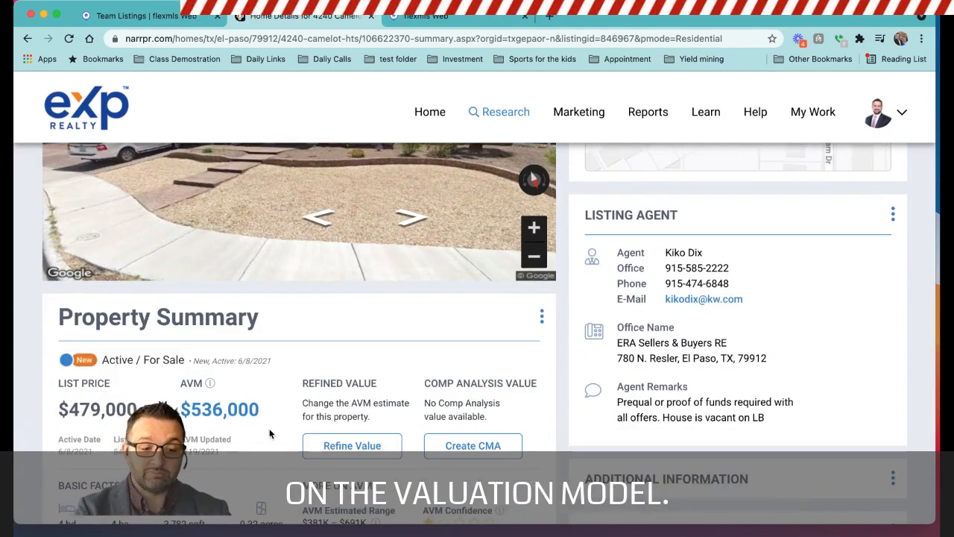
scroll(79, 389, down, 3)
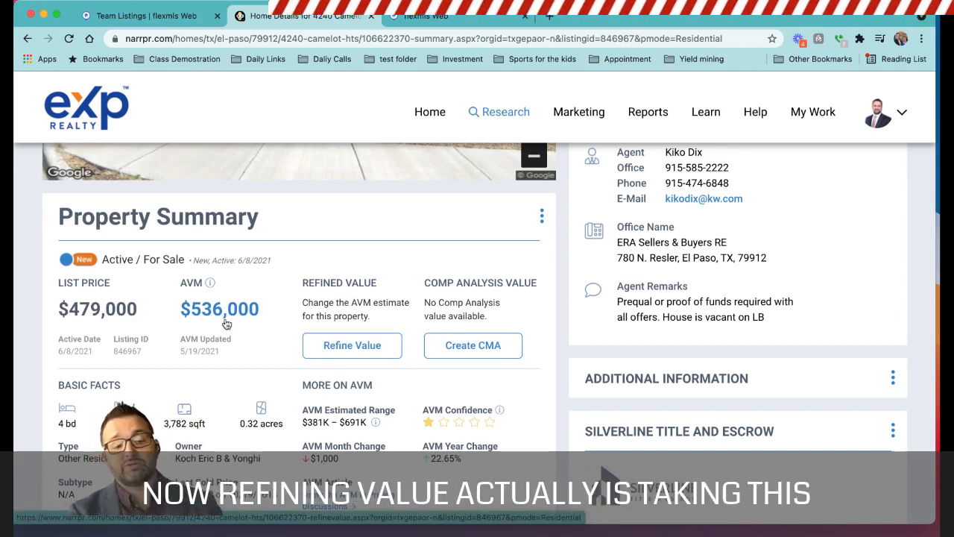
Open the value refinement page and examine its options for basic facts, home improvements, needed improvements, and market and home conditions.
click(337, 357)
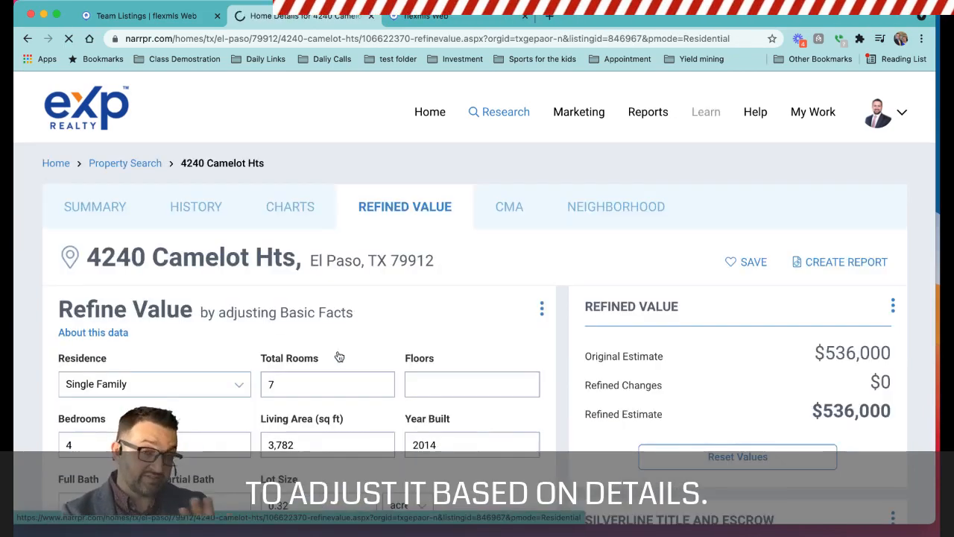
scroll(340, 357, down, 3)
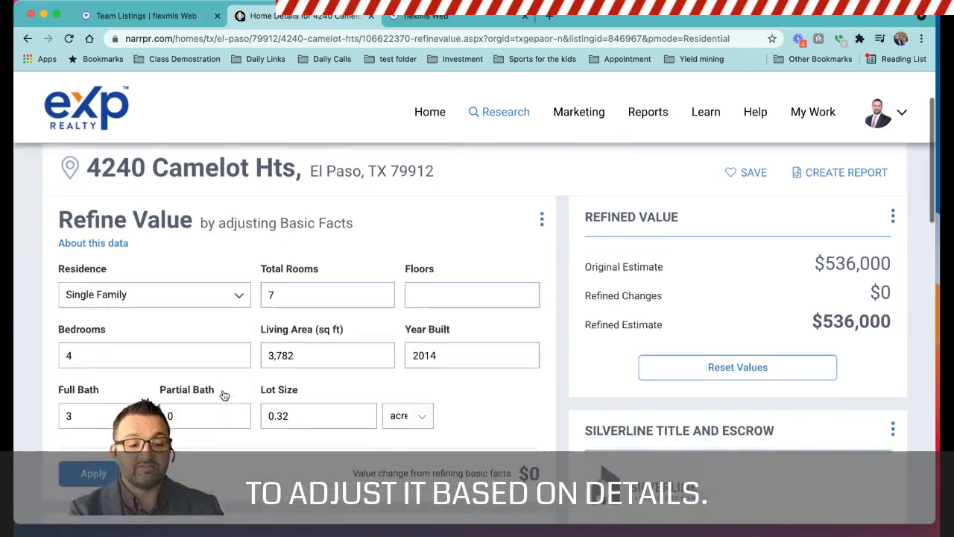
scroll(286, 275, down, 3)
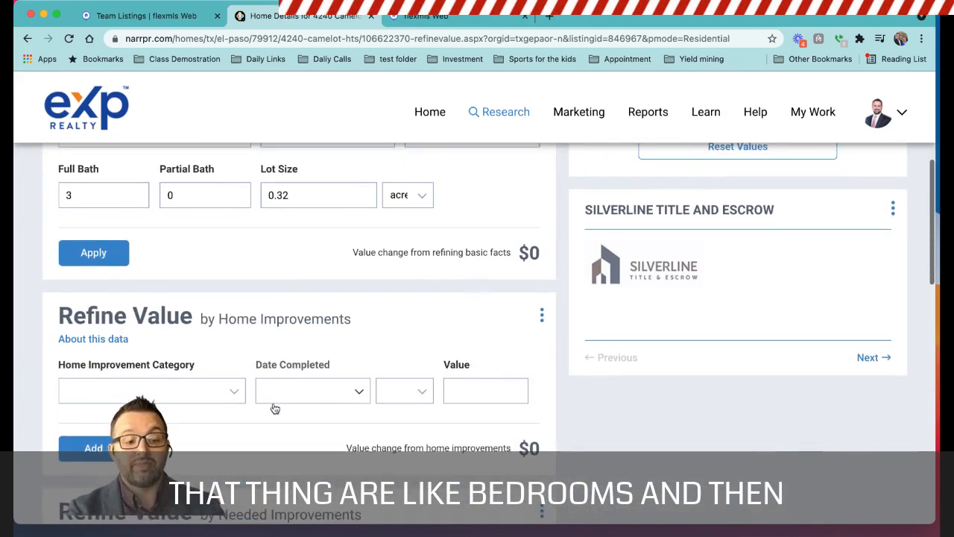
scroll(275, 409, down, 5)
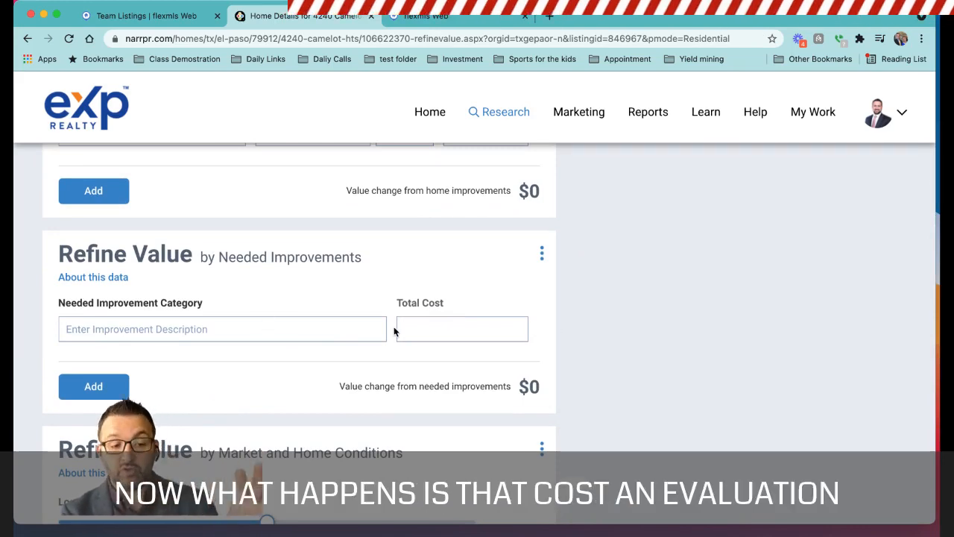
scroll(395, 332, down, 5)
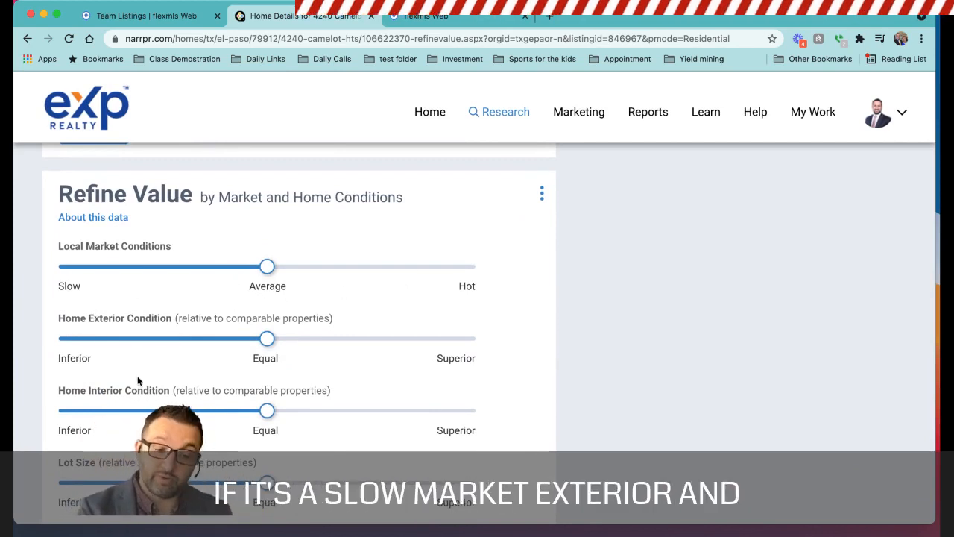
scroll(275, 424, down, 5)
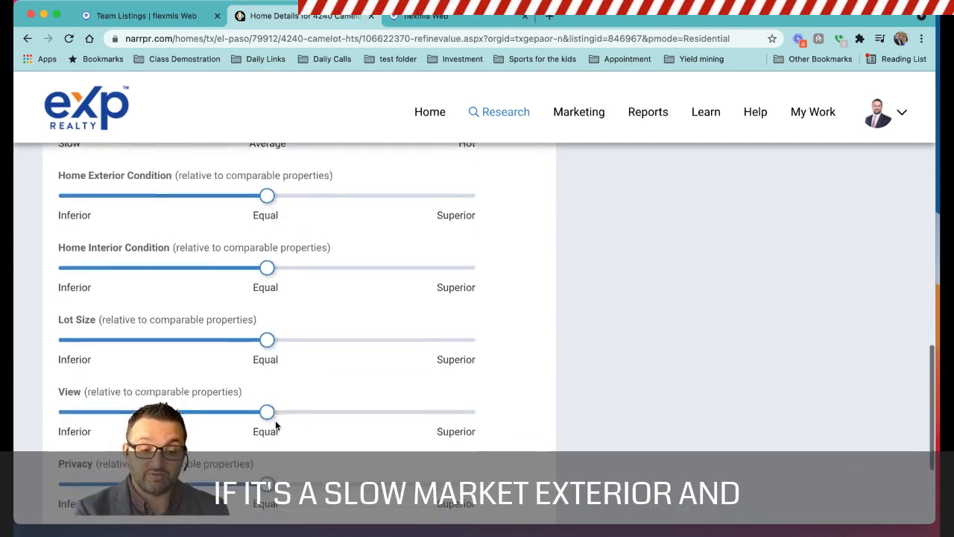
scroll(275, 420, up, 5)
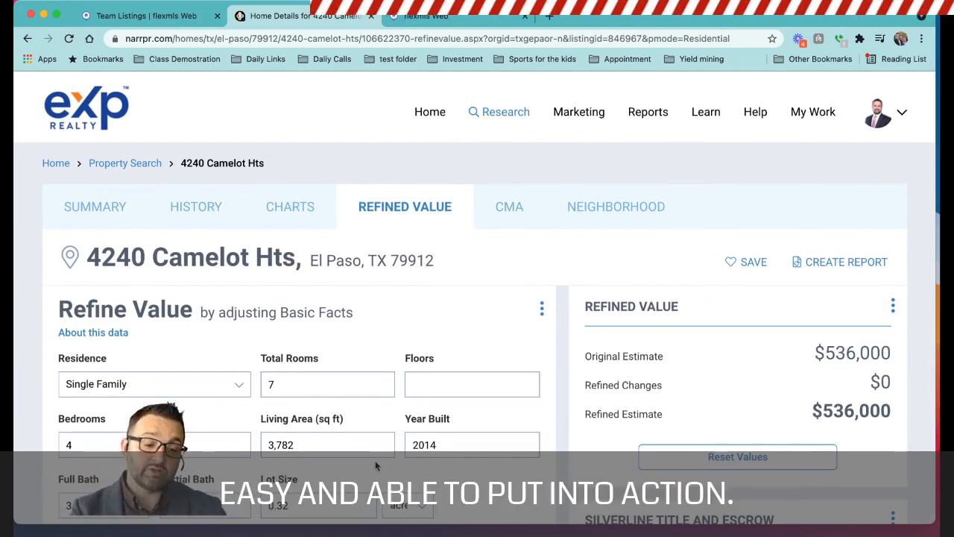
Open the property's CMA from its summary and choose Sales Comparison Analysis, skipping the appraiser license entry.
click(94, 208)
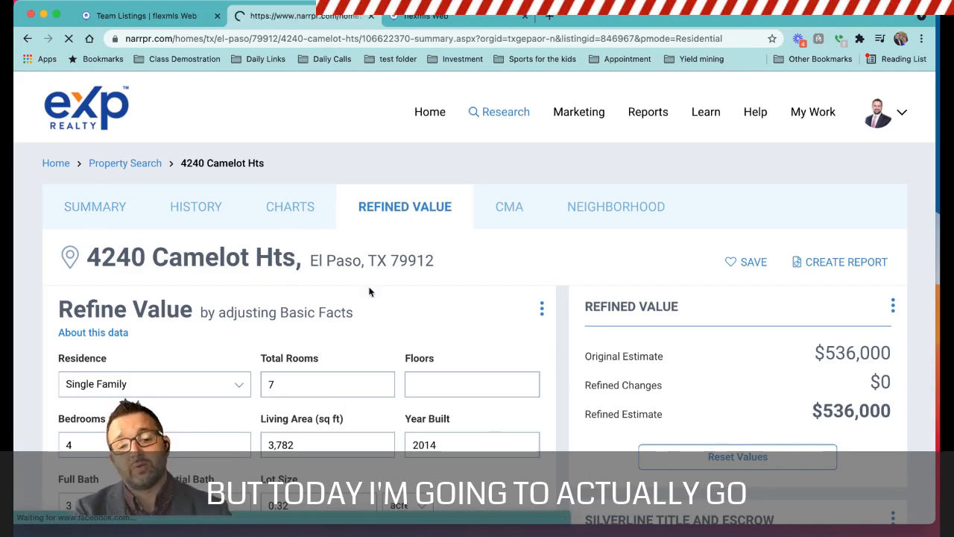
scroll(464, 384, down, 6)
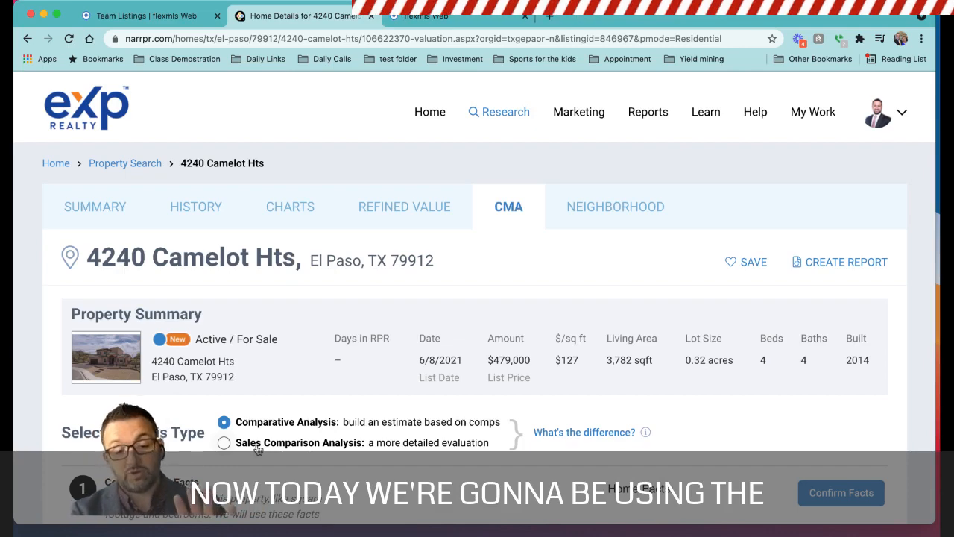
click(224, 443)
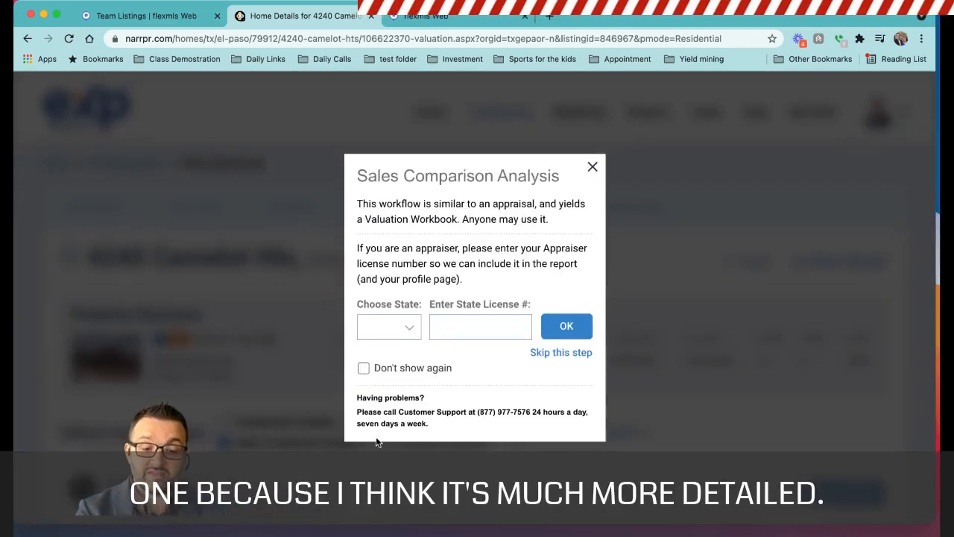
click(559, 351)
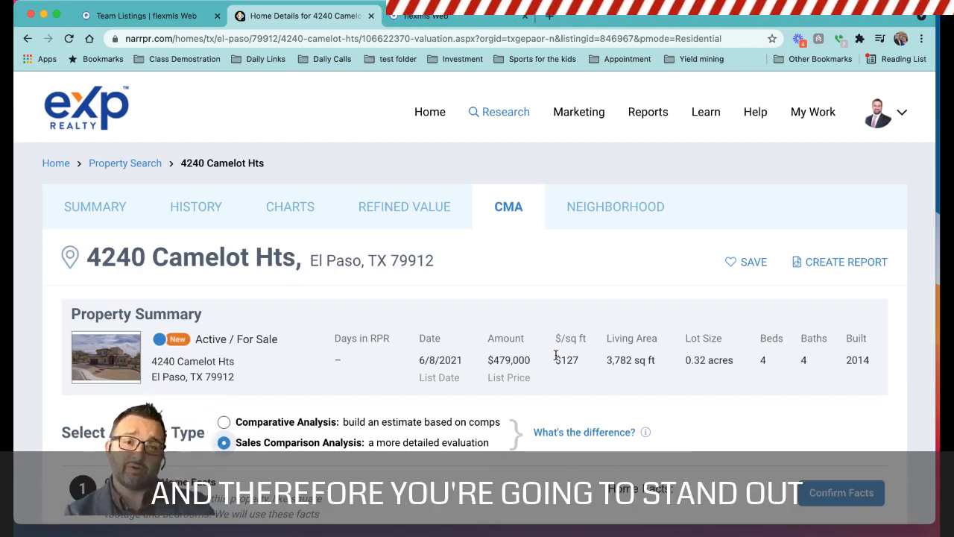
Open the home facts for confirmation and review the public record and listing data for baths, living area, lot size, garage and pool.
scroll(141, 322, down, 3)
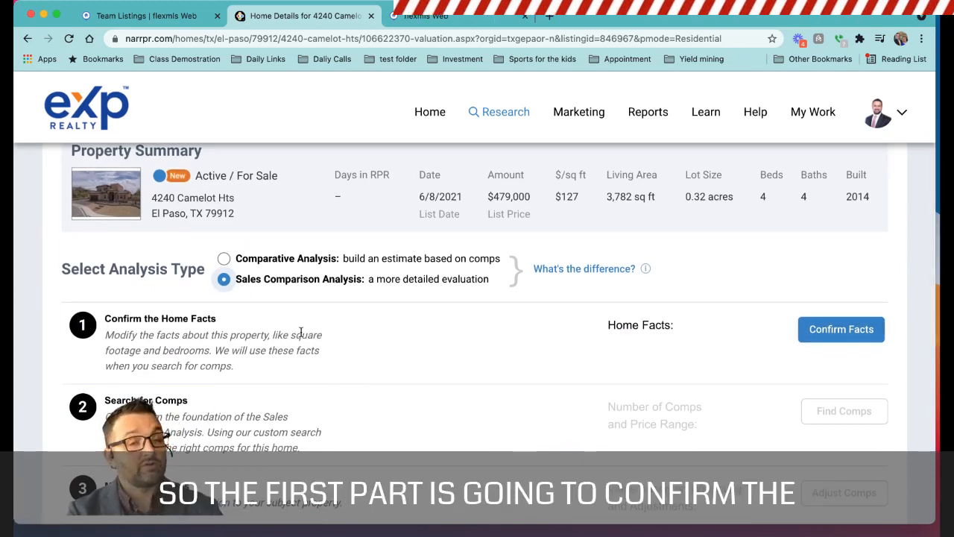
click(840, 335)
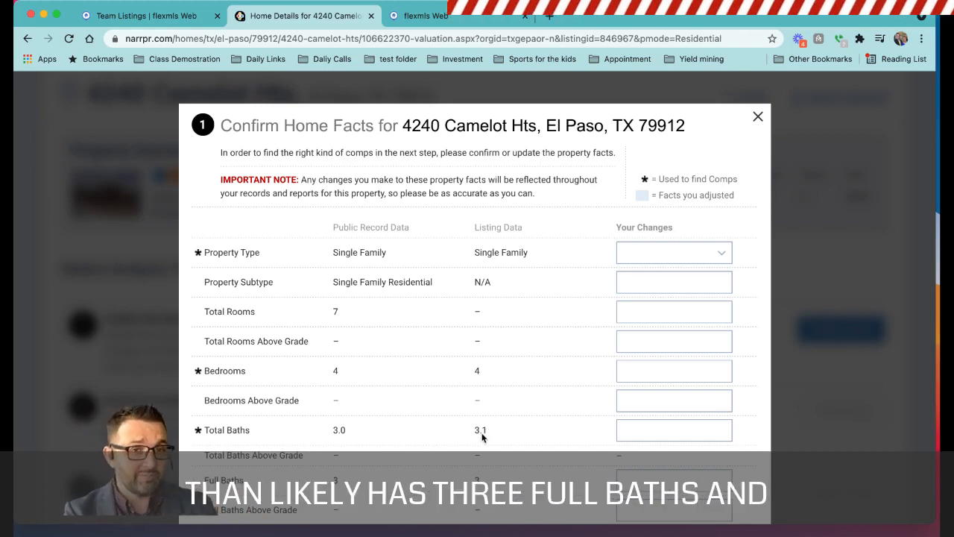
scroll(476, 458, down, 2)
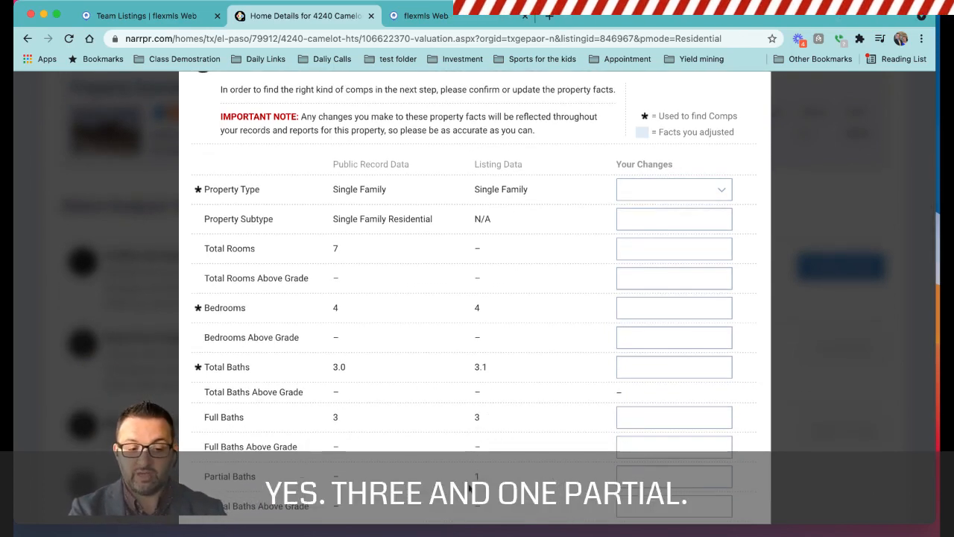
scroll(481, 485, down, 4)
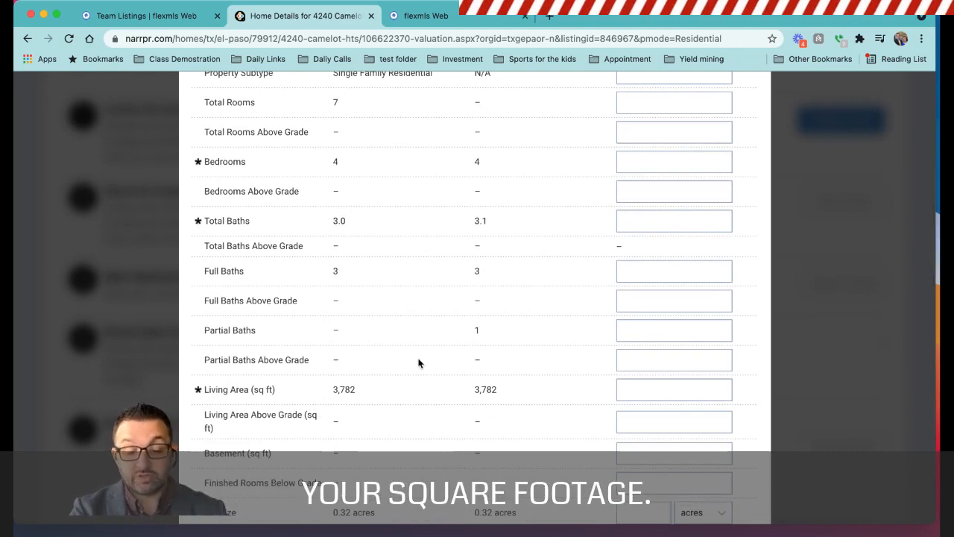
scroll(519, 403, down, 4)
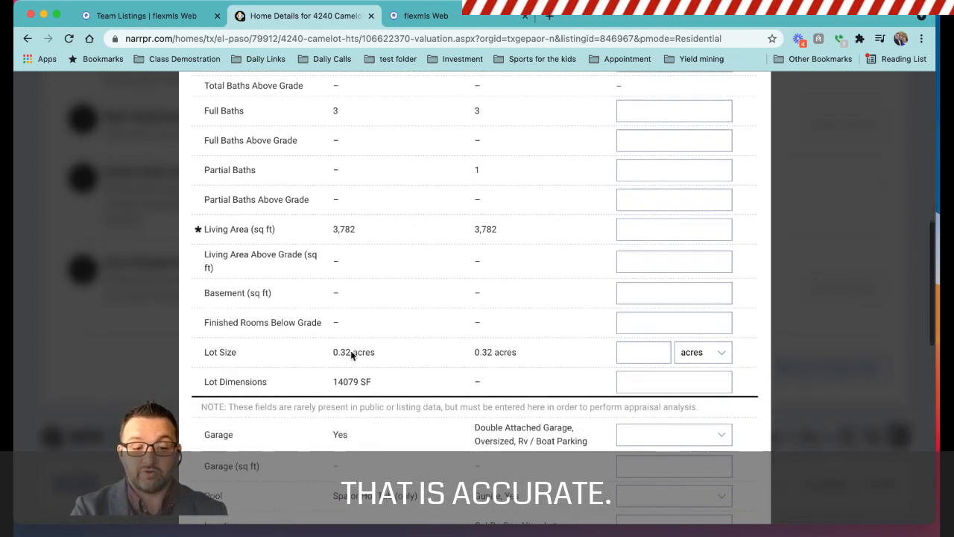
scroll(498, 431, down, 3)
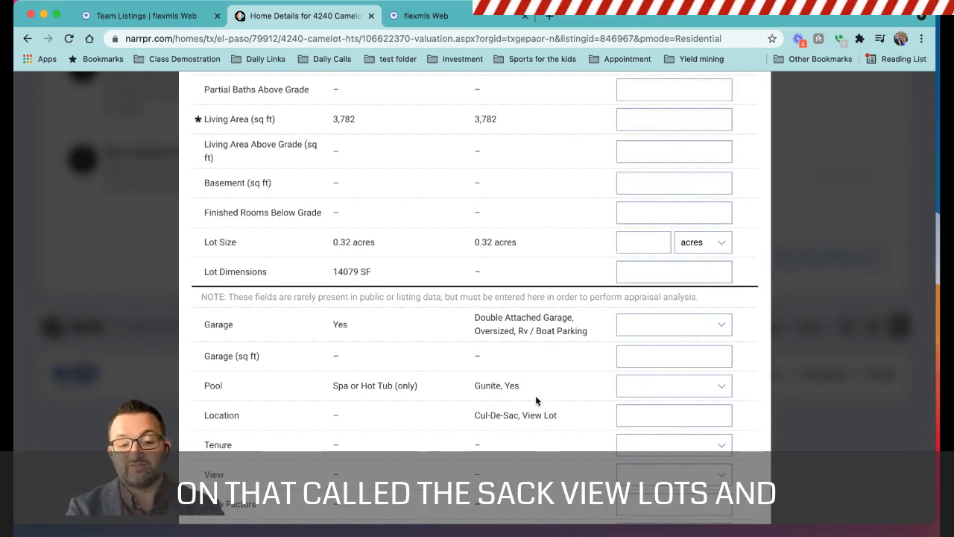
scroll(536, 401, down, 4)
scroll(652, 313, up, 5)
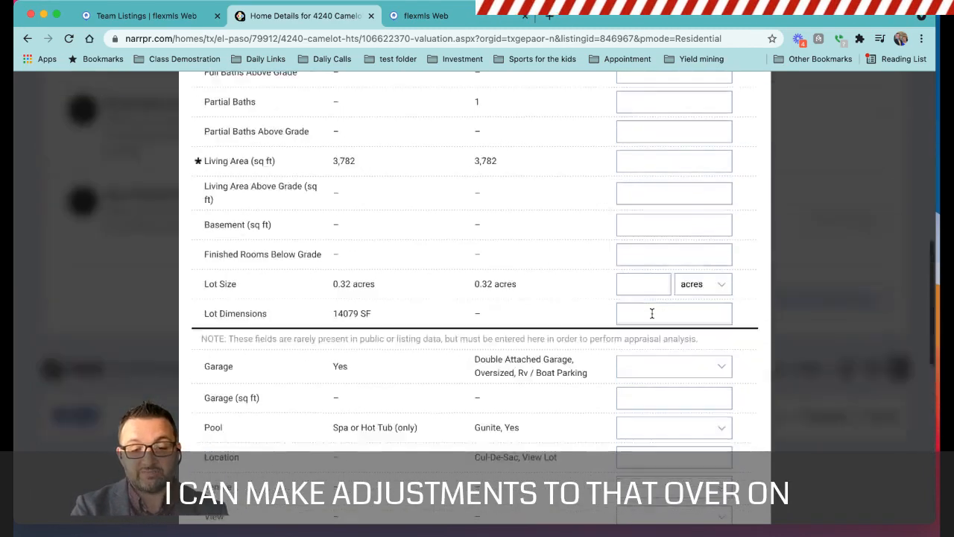
scroll(652, 313, up, 4)
Check the available property type options and confirm the home facts with no changes entered.
click(671, 104)
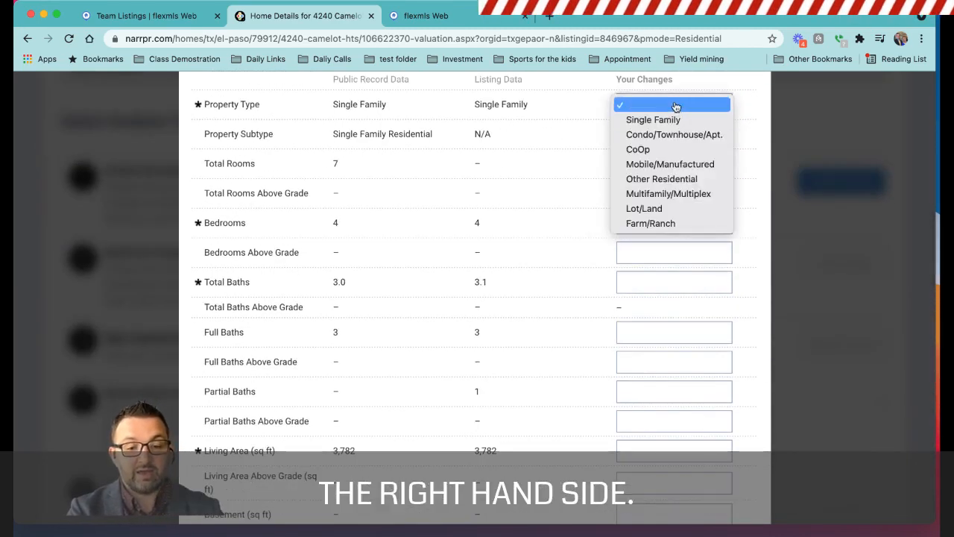
click(747, 266)
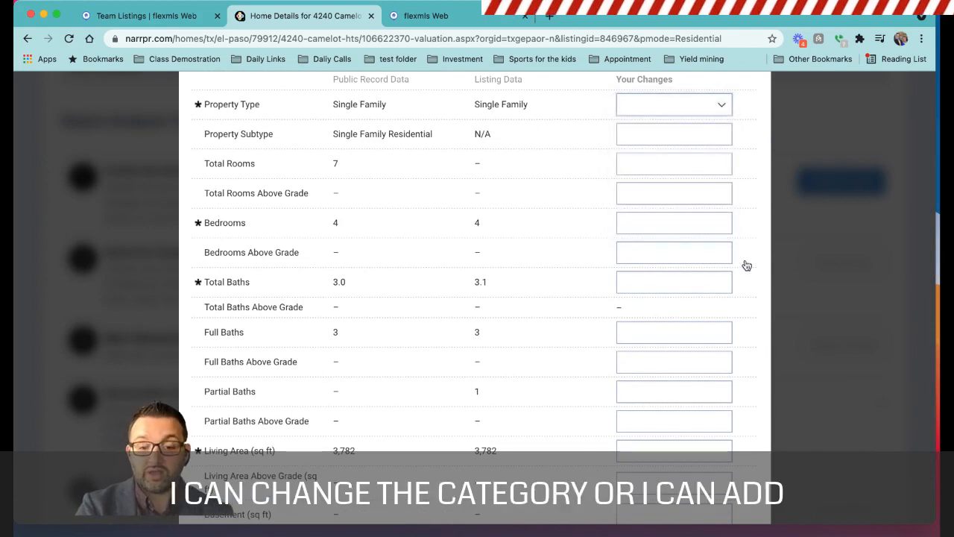
click(639, 216)
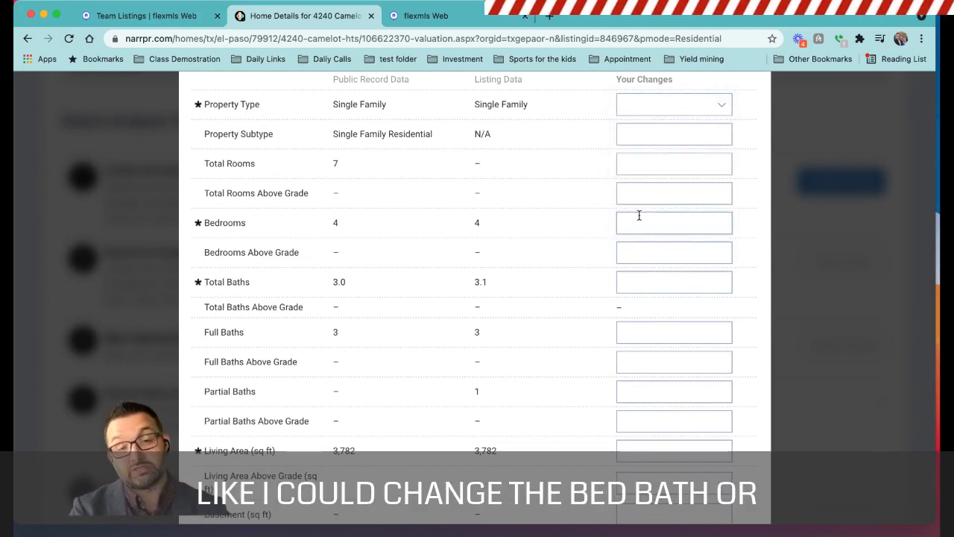
scroll(561, 349, down, 15)
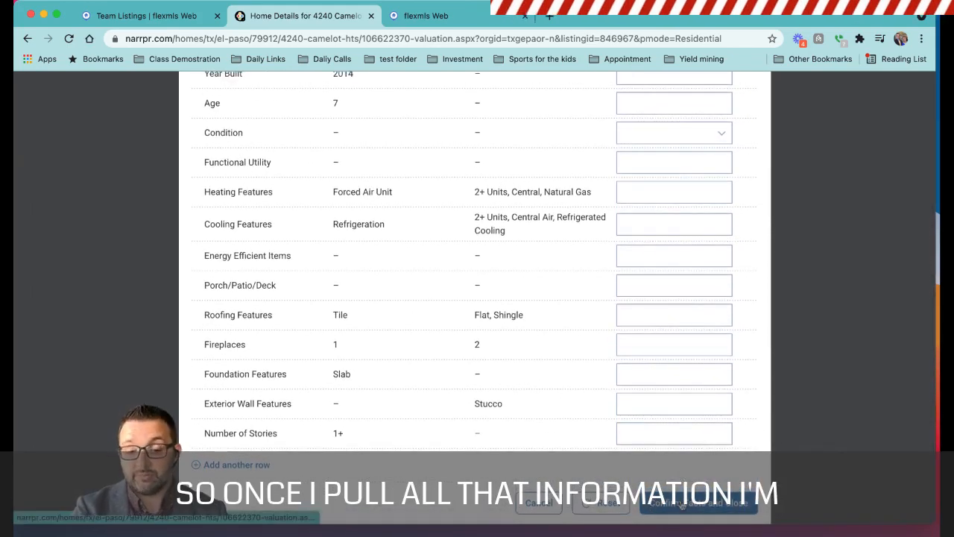
click(677, 505)
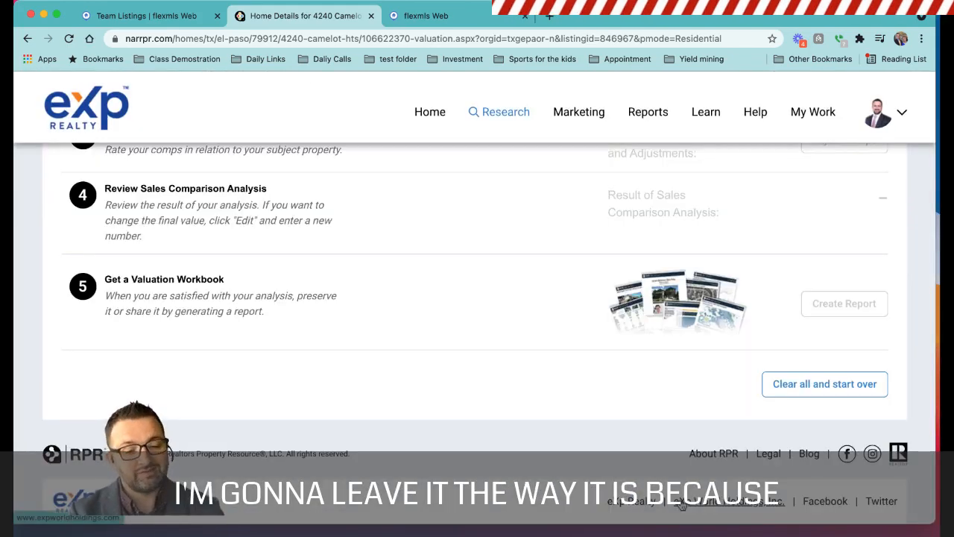
Open the comp search for the Sales Comparison Analysis and choose to add a known property.
scroll(682, 505, up, 3)
scroll(681, 505, up, 2)
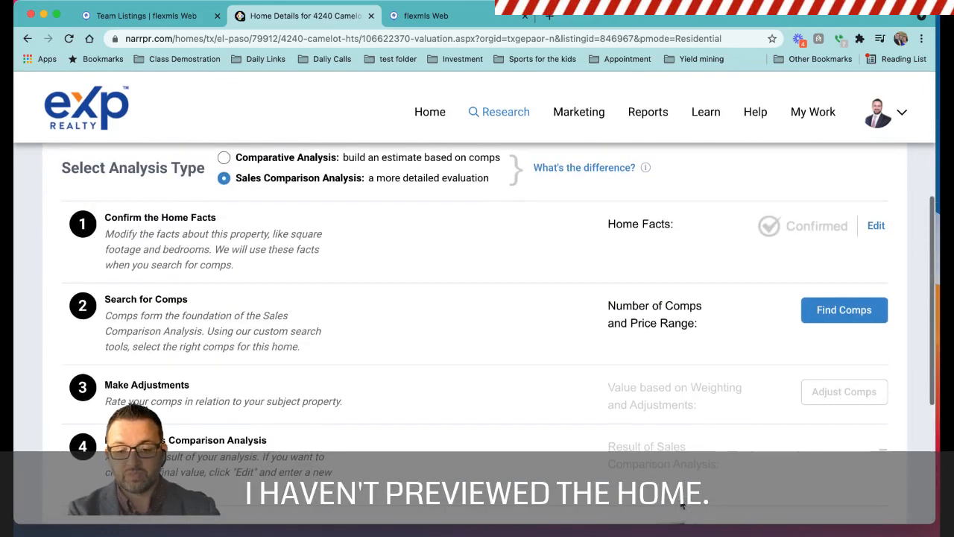
click(844, 311)
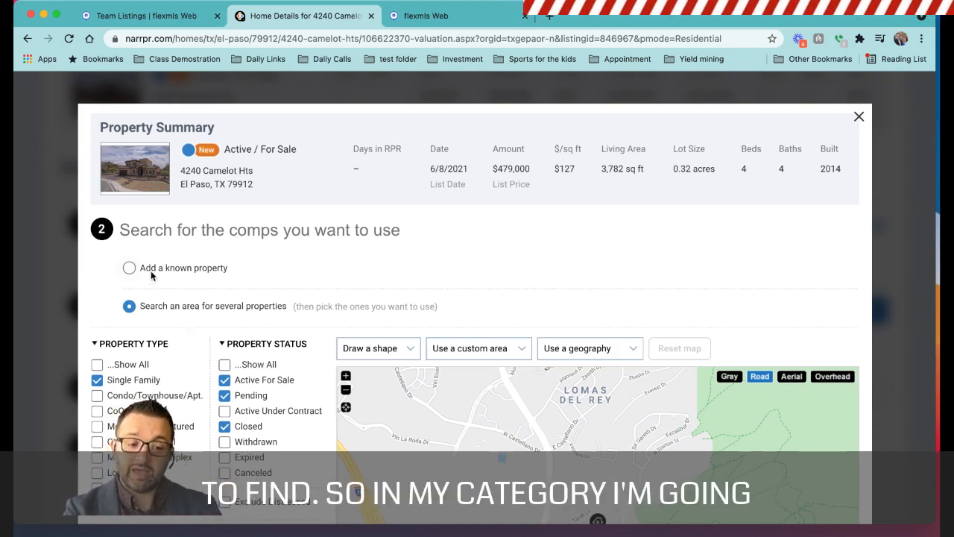
click(129, 270)
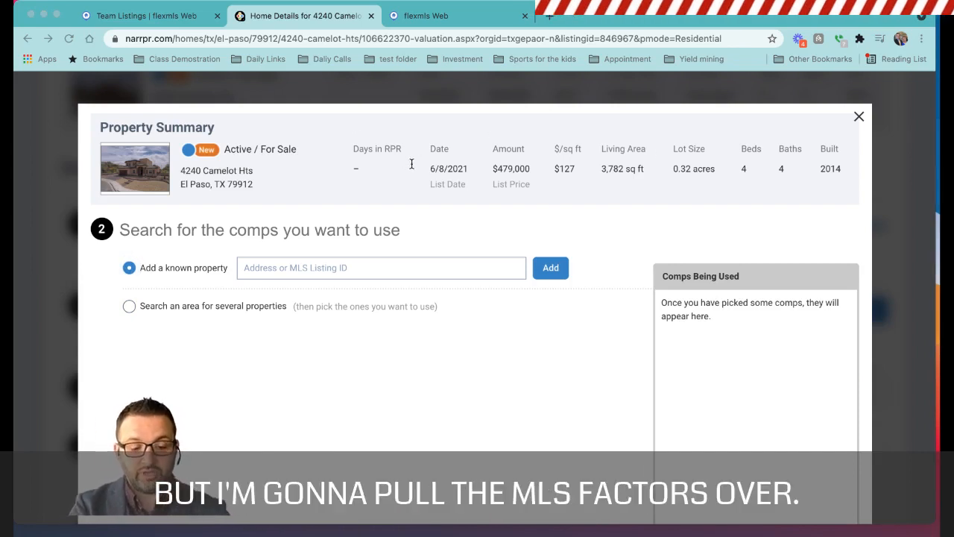
click(792, 242)
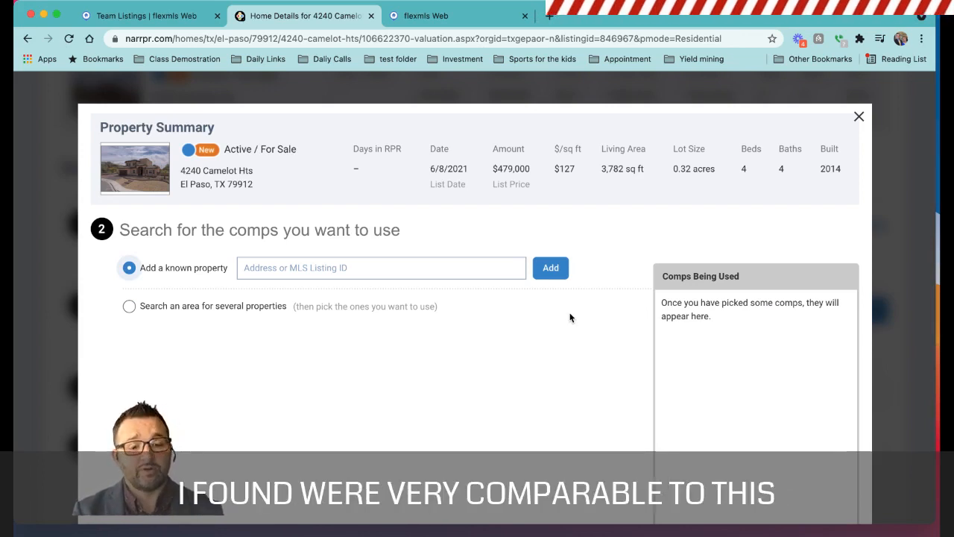
Add the property with MLS listing ID 832052 as a comp, choosing the El Paso match.
click(331, 271)
text(832052)
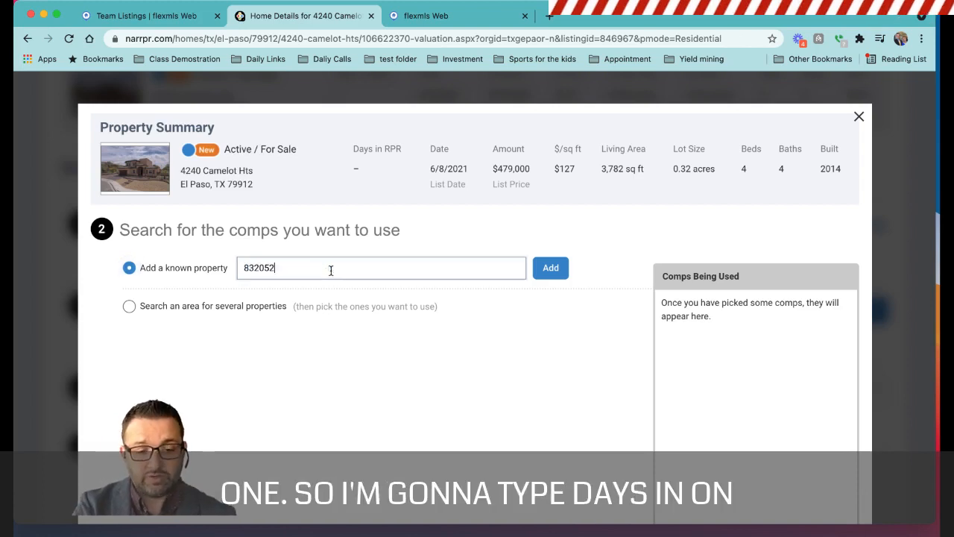
click(549, 269)
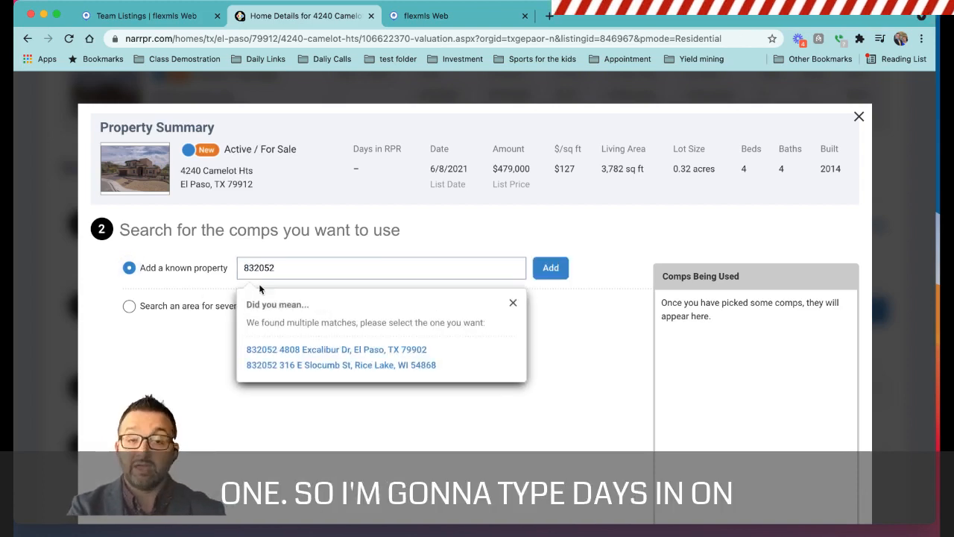
click(352, 350)
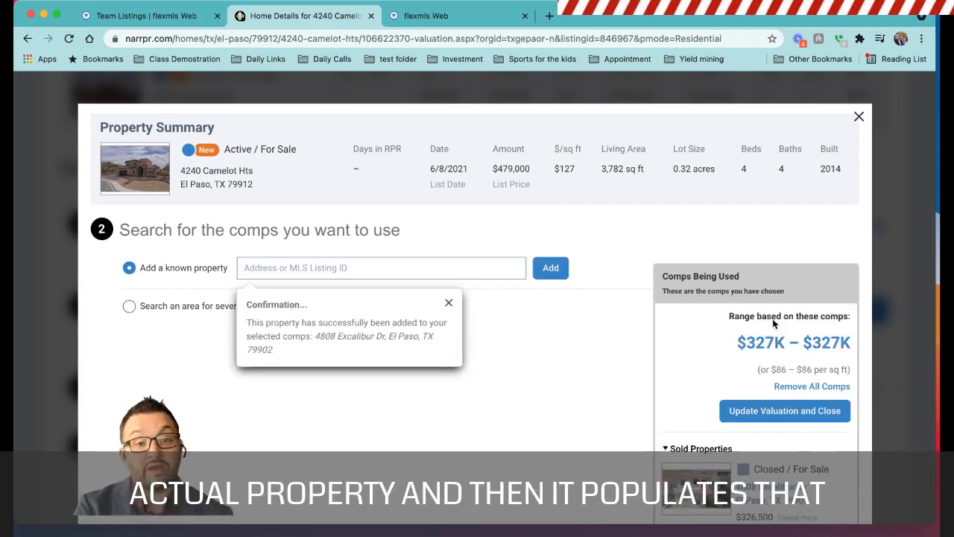
Add the $570,000 closed listing as a second comp by its street address, checking the street name in the flexmls Team Listings.
scroll(623, 486, down, 3)
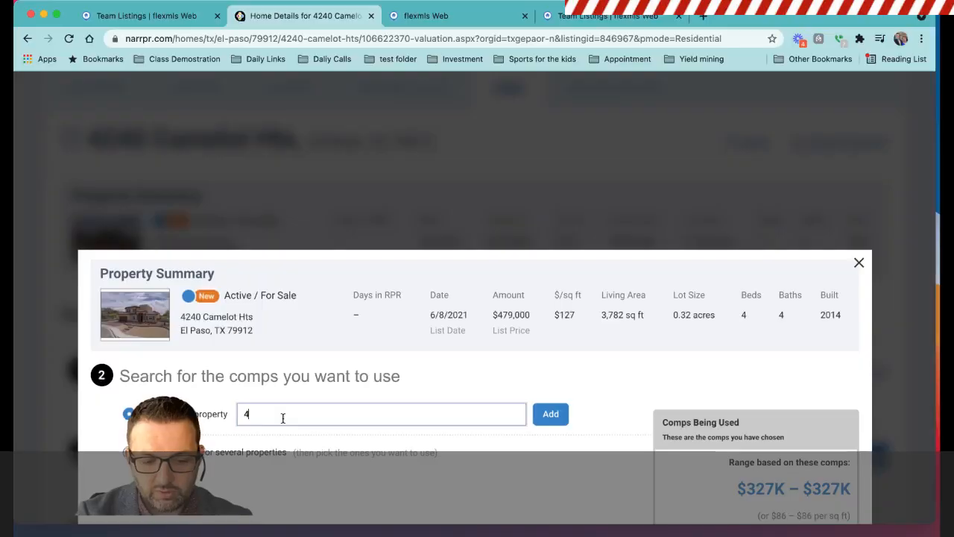
text(213 T)
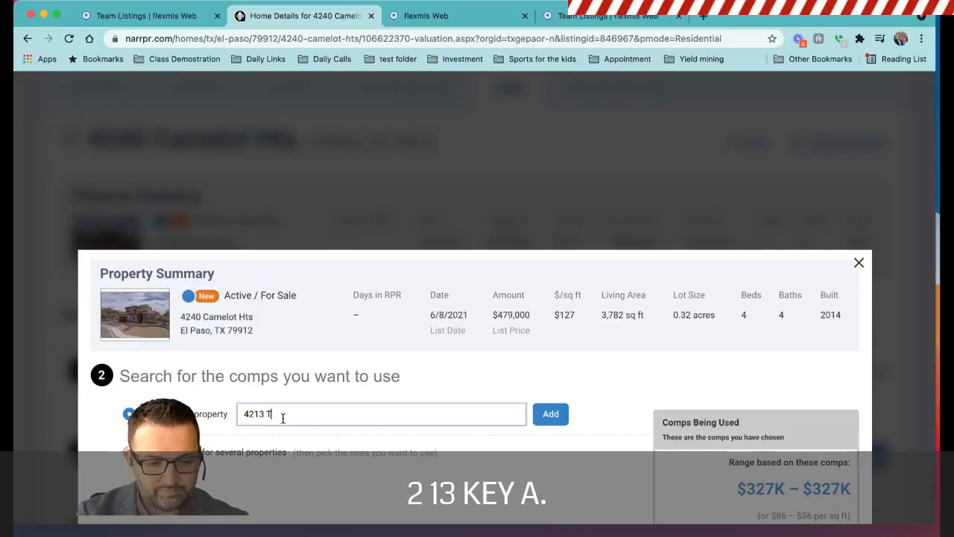
click(190, 14)
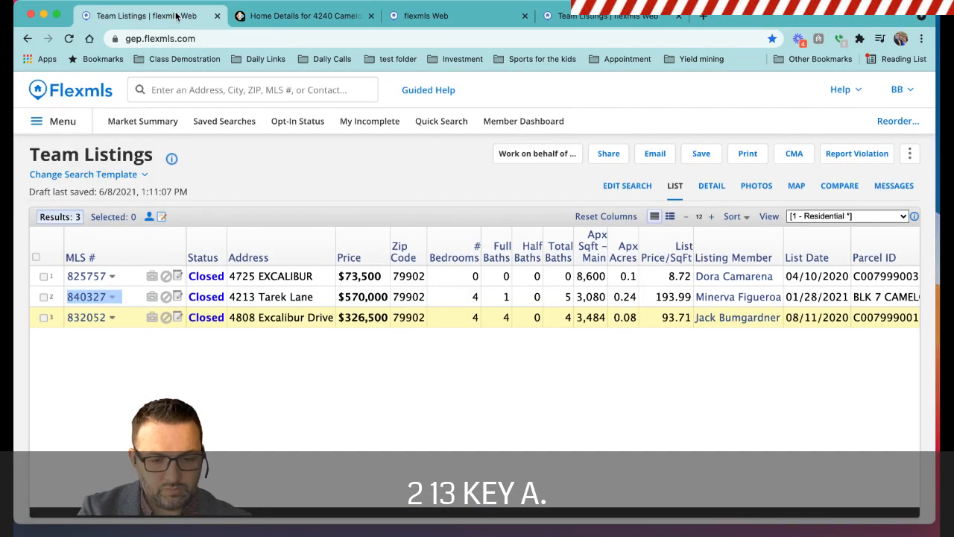
click(268, 15)
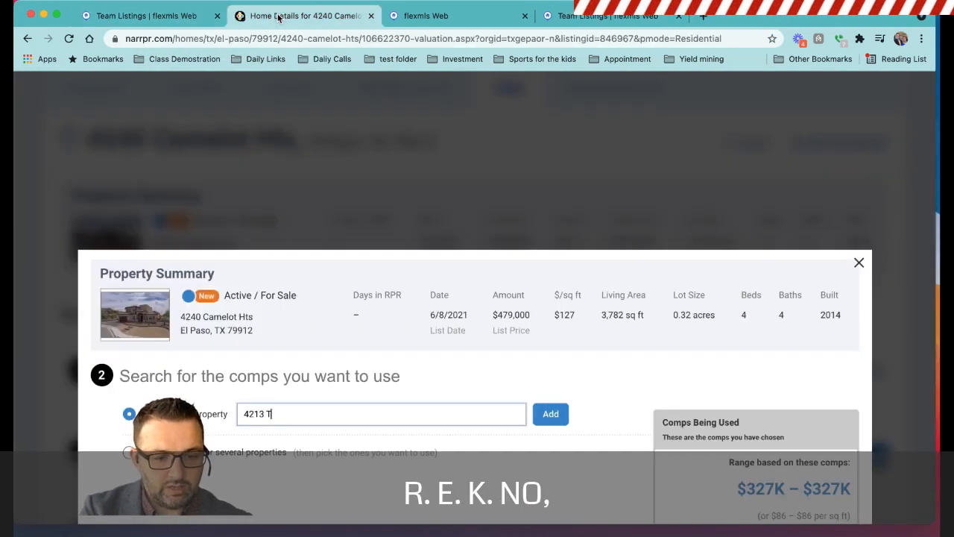
text(rek)
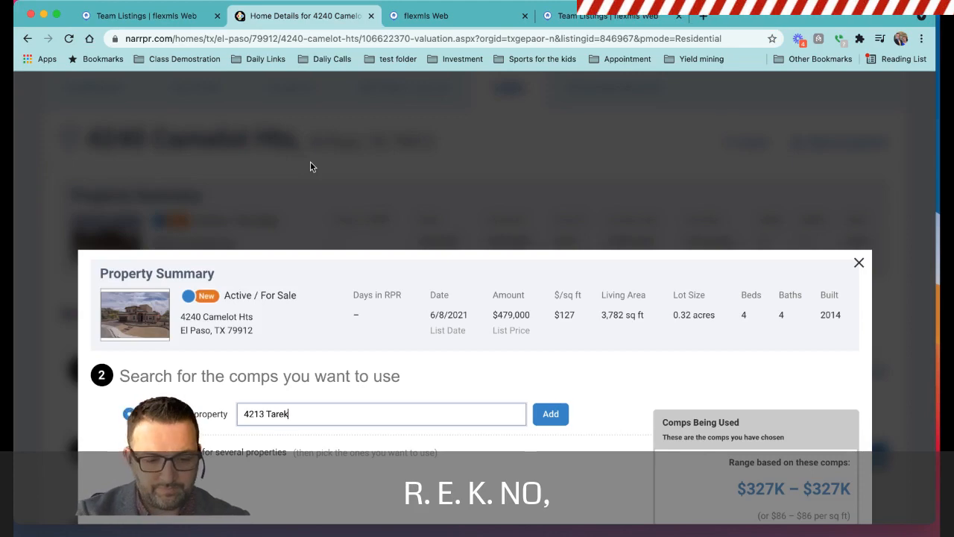
key(Return)
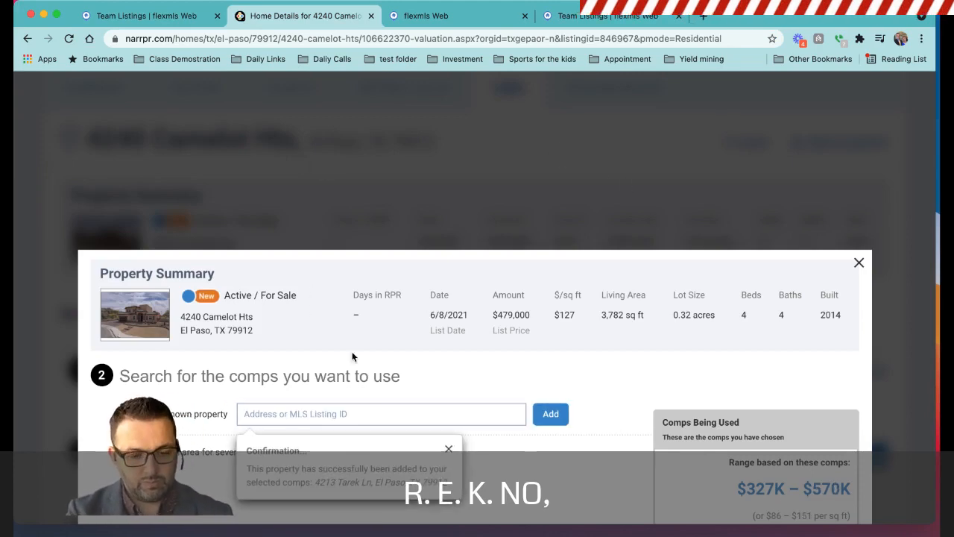
Update the valuation with the two selected comps and close the comp search.
click(334, 422)
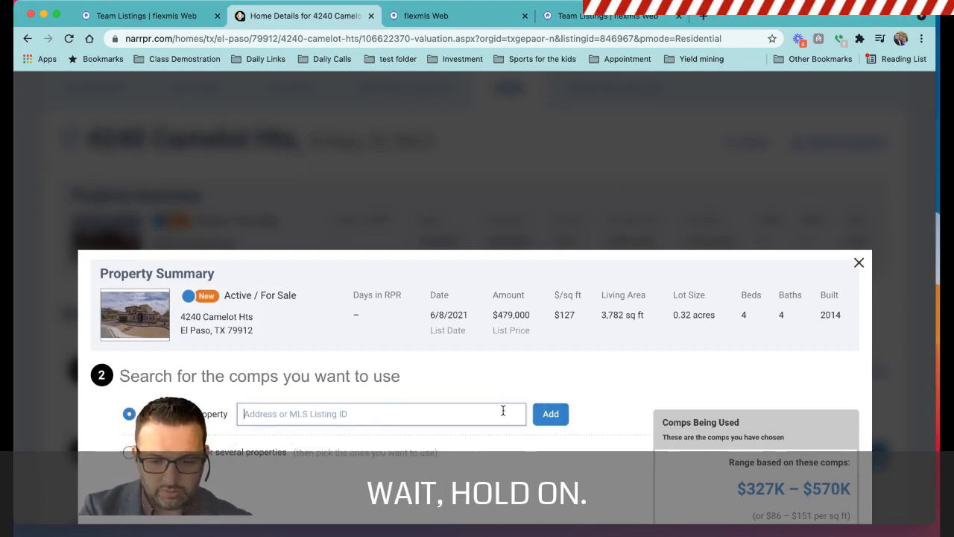
scroll(535, 411, down, 5)
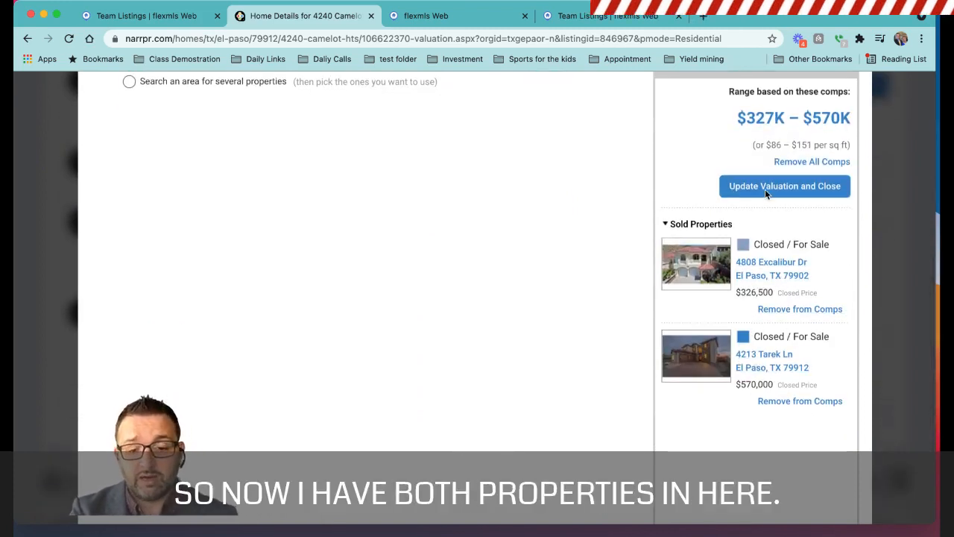
click(793, 185)
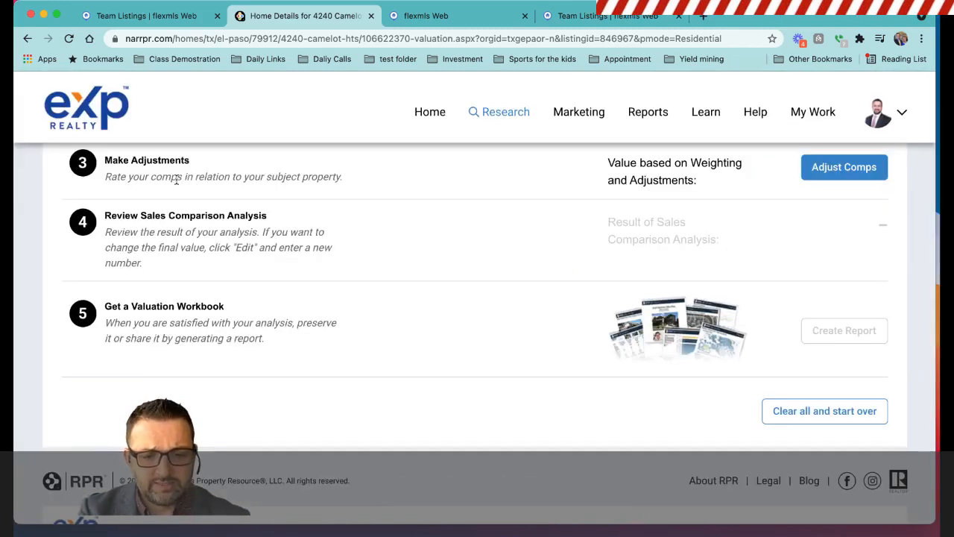
Open the comp adjustments, review both comps' facts, adjustment fields and weighting, and update the valuation with no adjustments entered.
scroll(422, 182, up, 3)
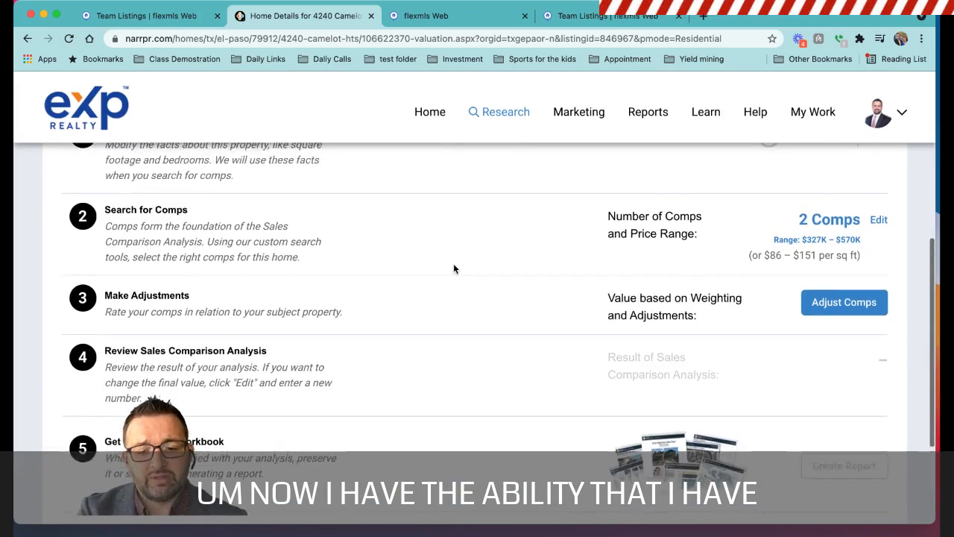
scroll(453, 268, up, 1)
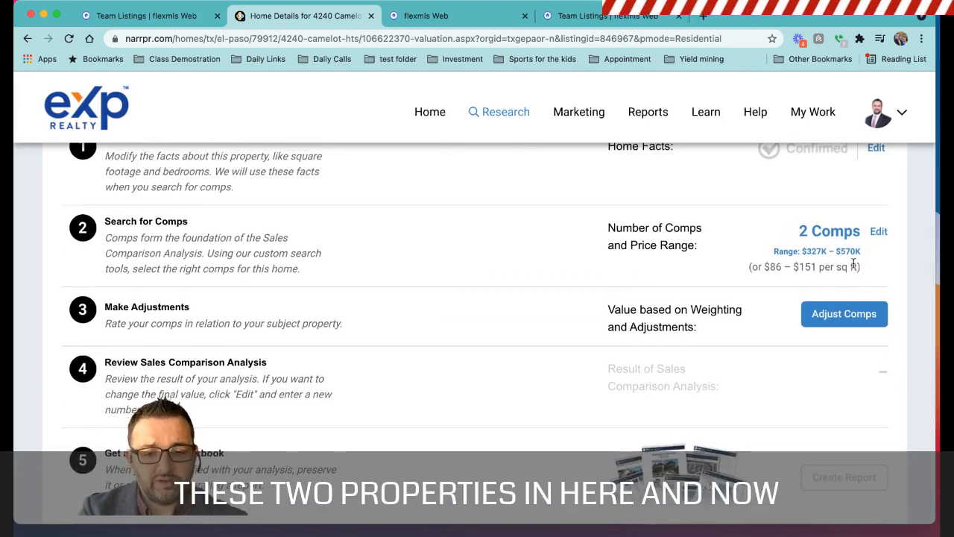
click(844, 314)
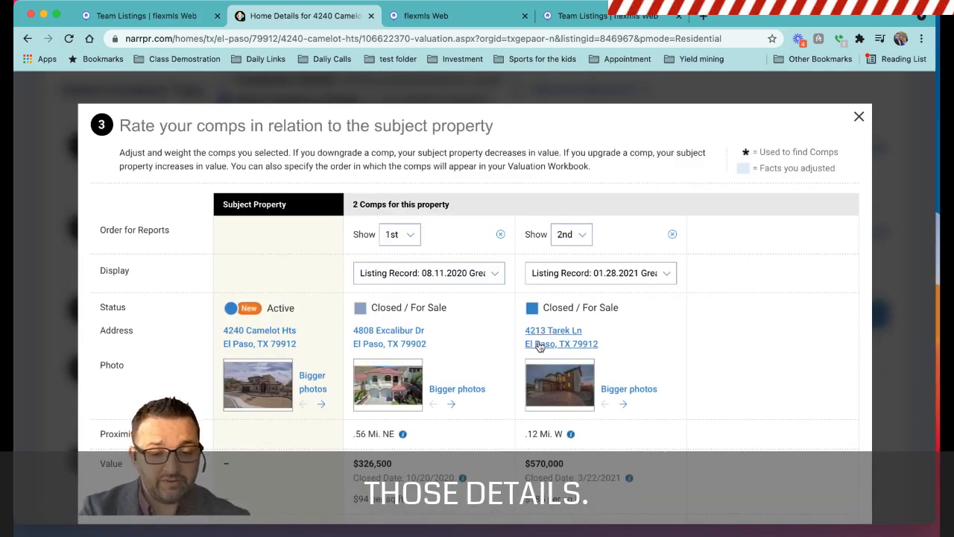
scroll(539, 341, down, 5)
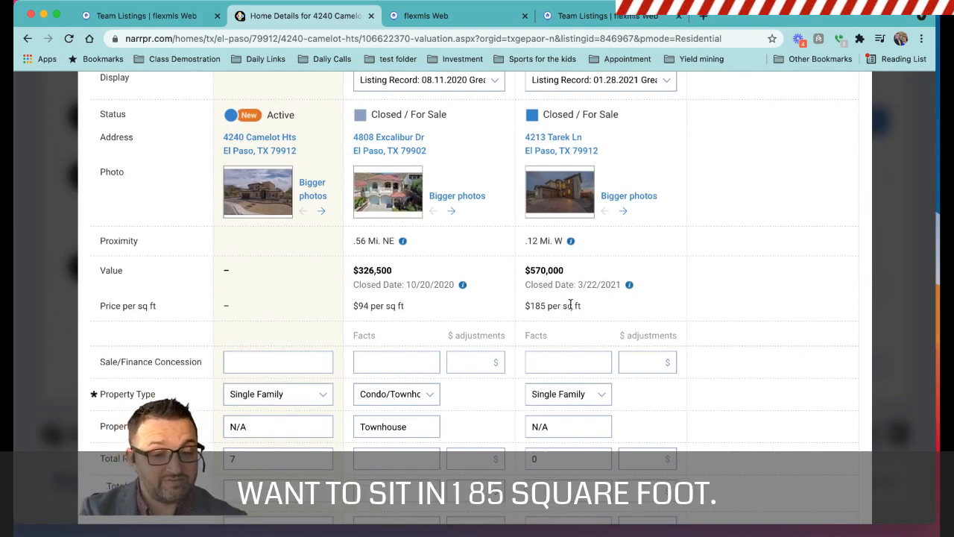
scroll(570, 304, down, 5)
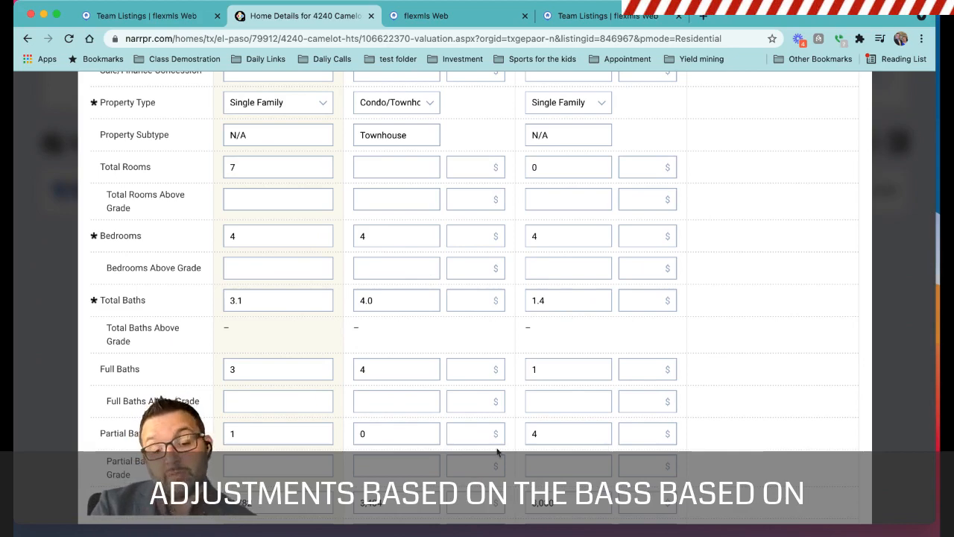
scroll(705, 241, up, 5)
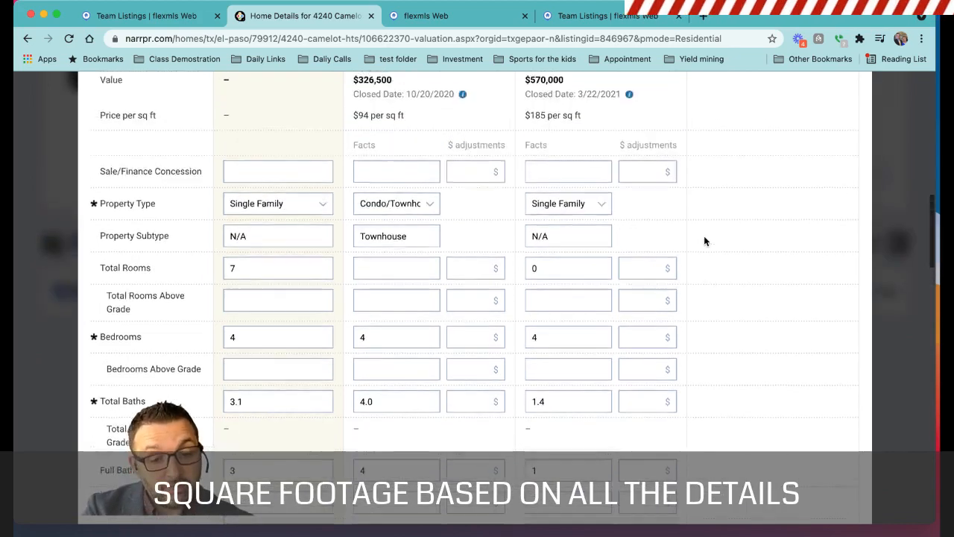
scroll(705, 241, down, 3)
scroll(705, 241, down, 3)
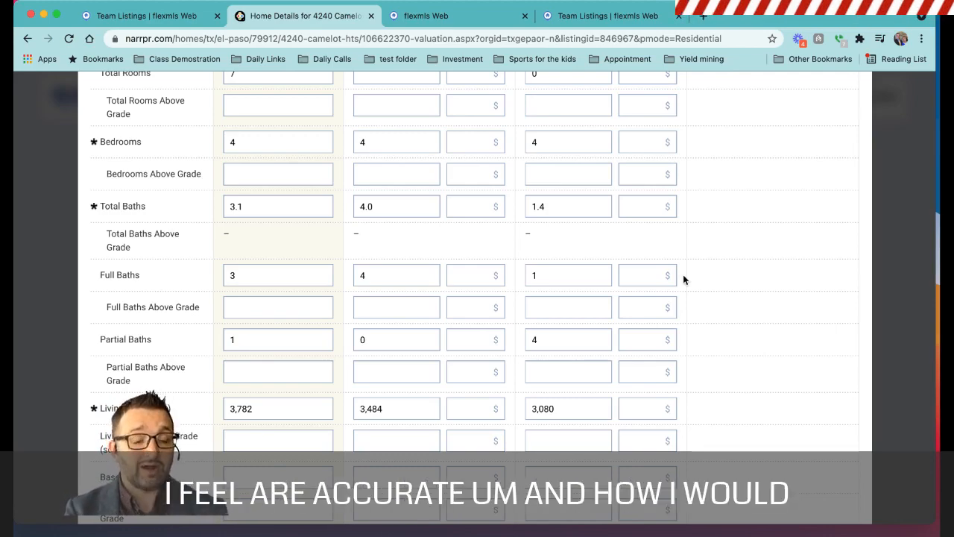
scroll(683, 279, down, 5)
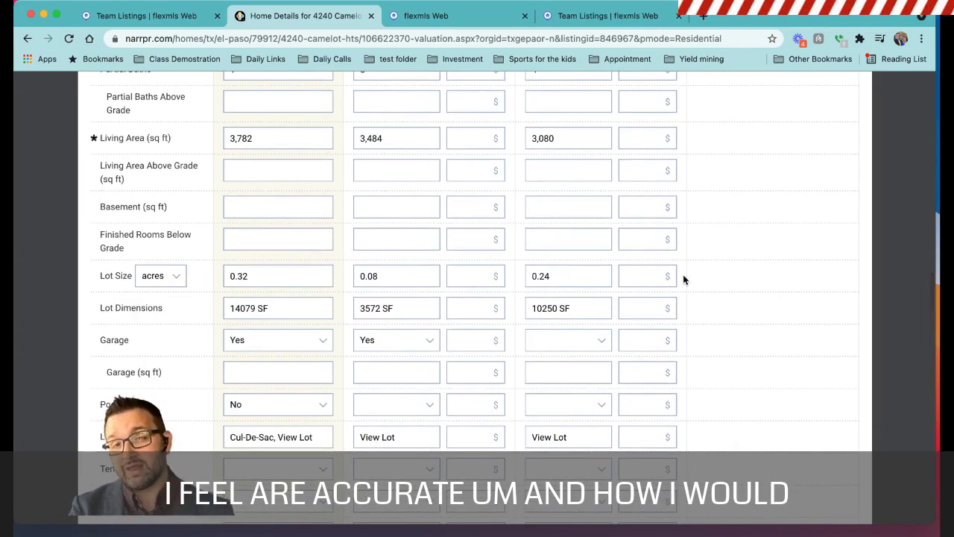
scroll(684, 278, down, 20)
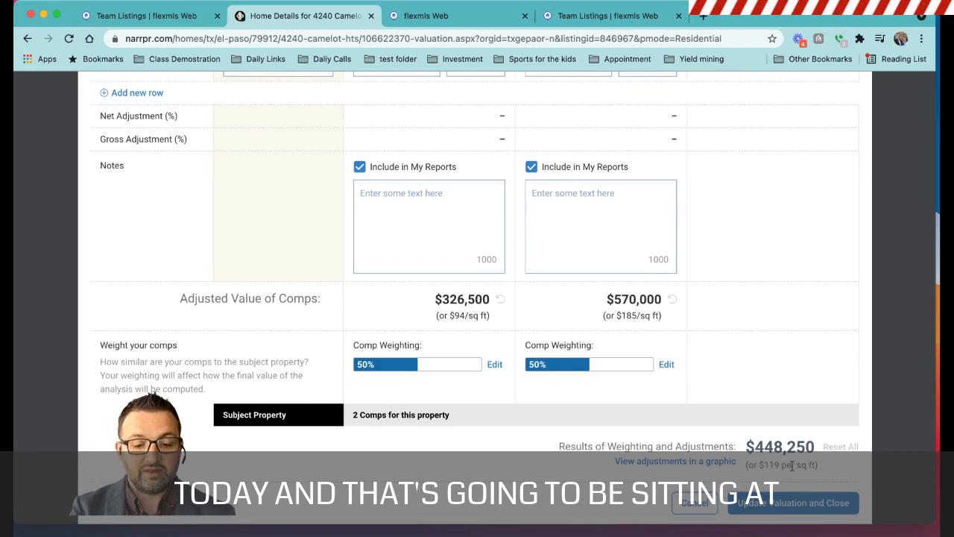
click(798, 511)
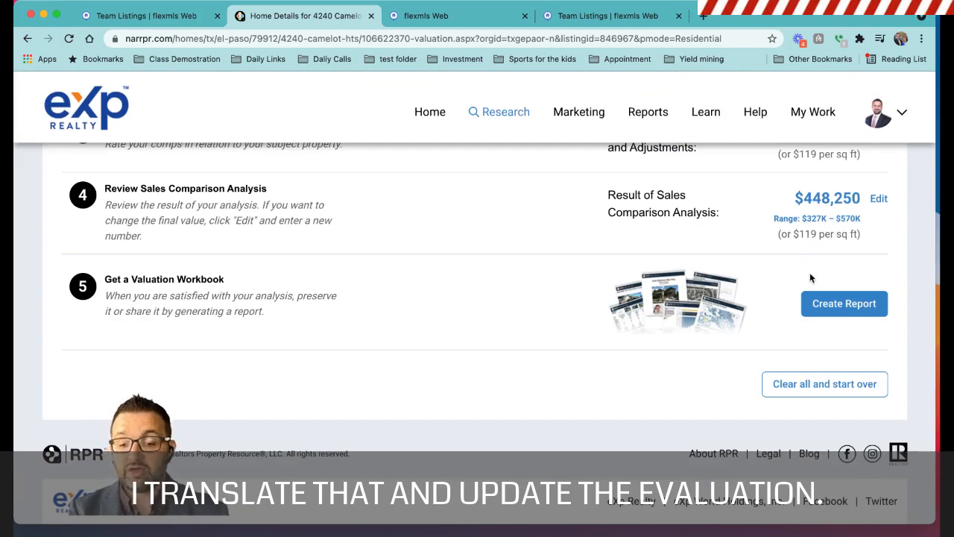
Start creating a report from the analysis and expand the report elements of the Valuation Workbook.
click(869, 307)
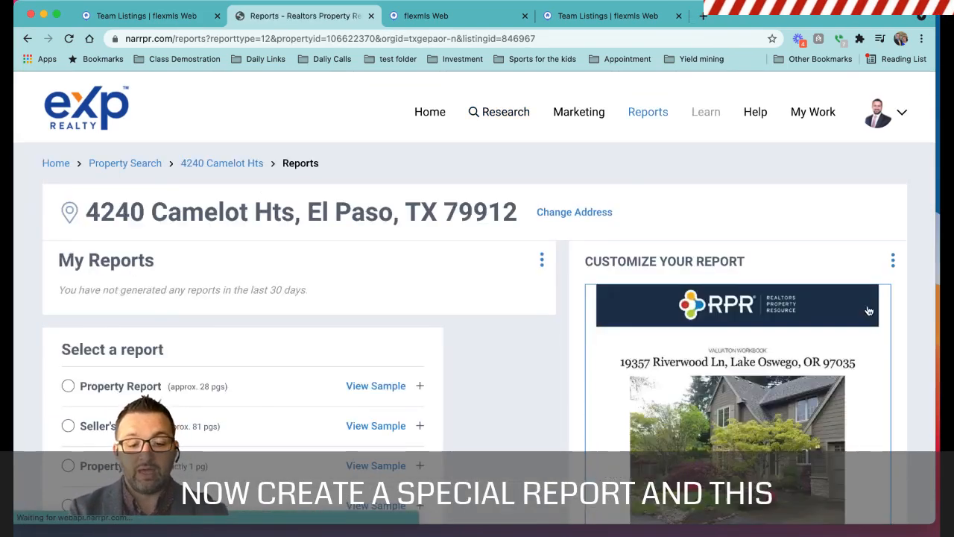
scroll(424, 264, down, 3)
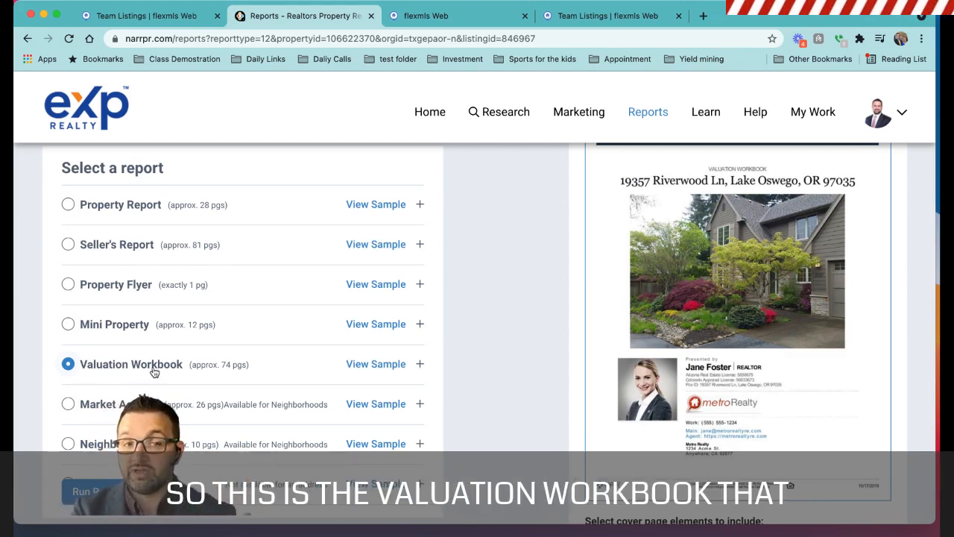
click(419, 368)
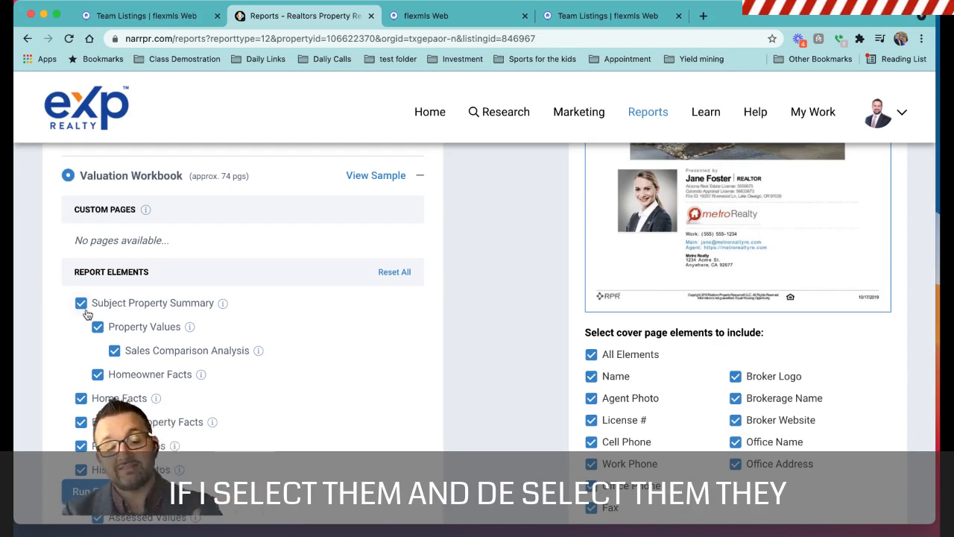
Examine the Valuation Workbook's report elements, from the subject property summary through map layers and comps to market activity.
mouse_move(224, 304)
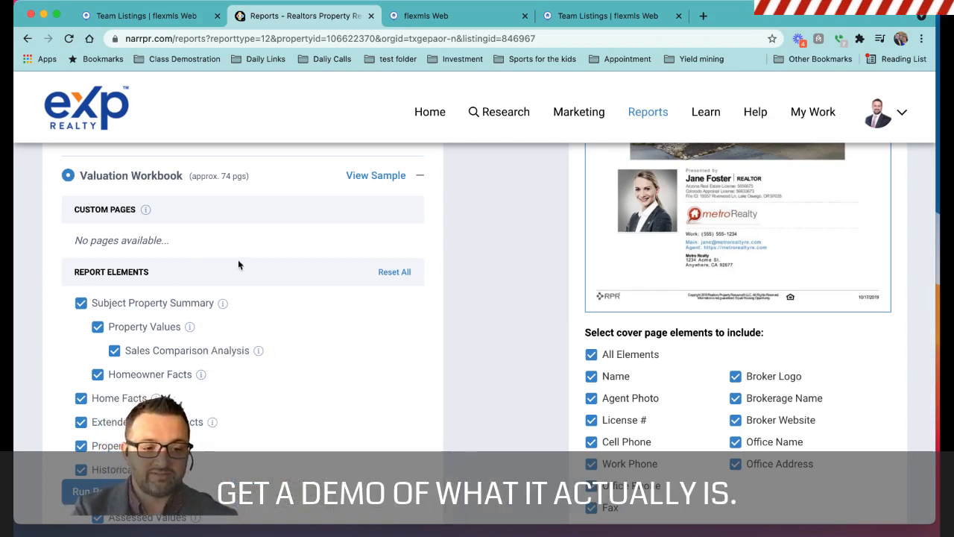
scroll(253, 250, up, 3)
scroll(287, 395, down, 4)
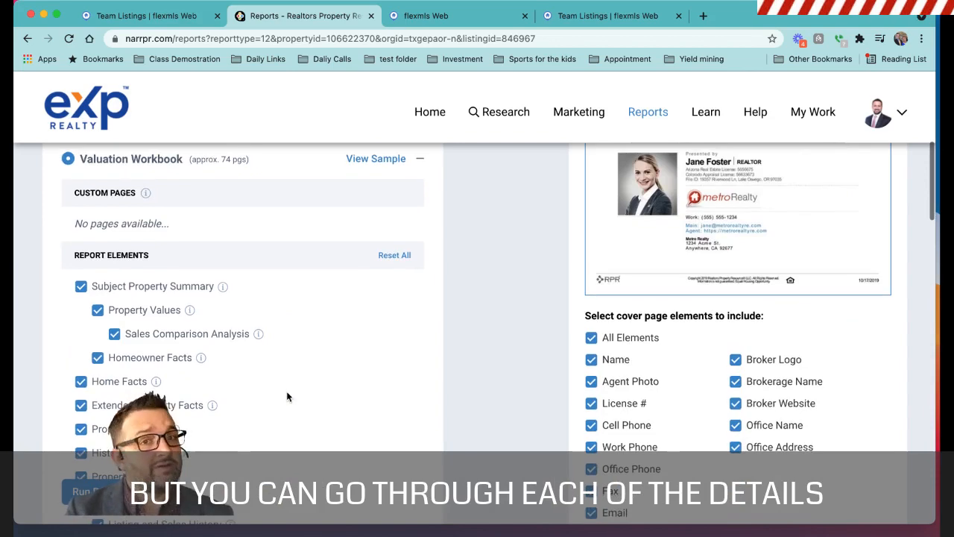
scroll(287, 396, down, 2)
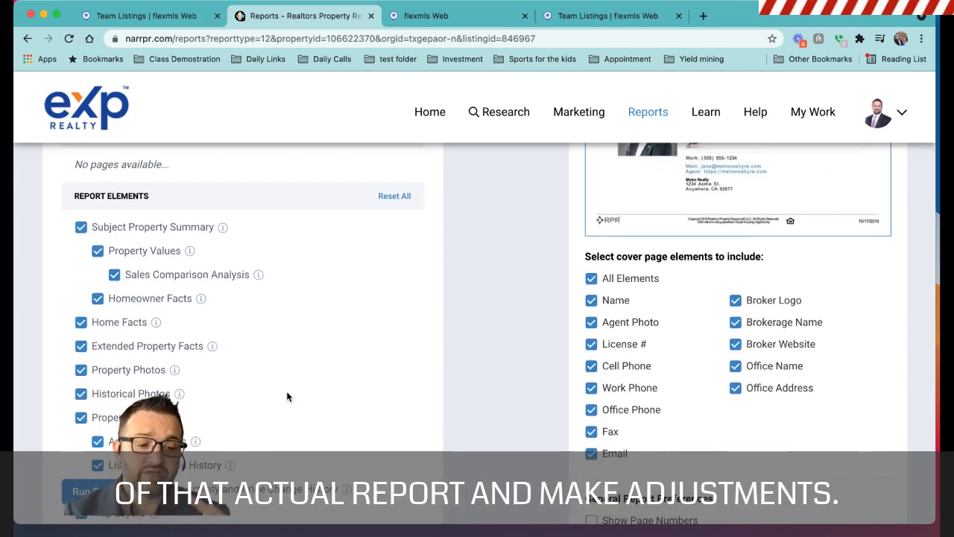
scroll(267, 346, up, 3)
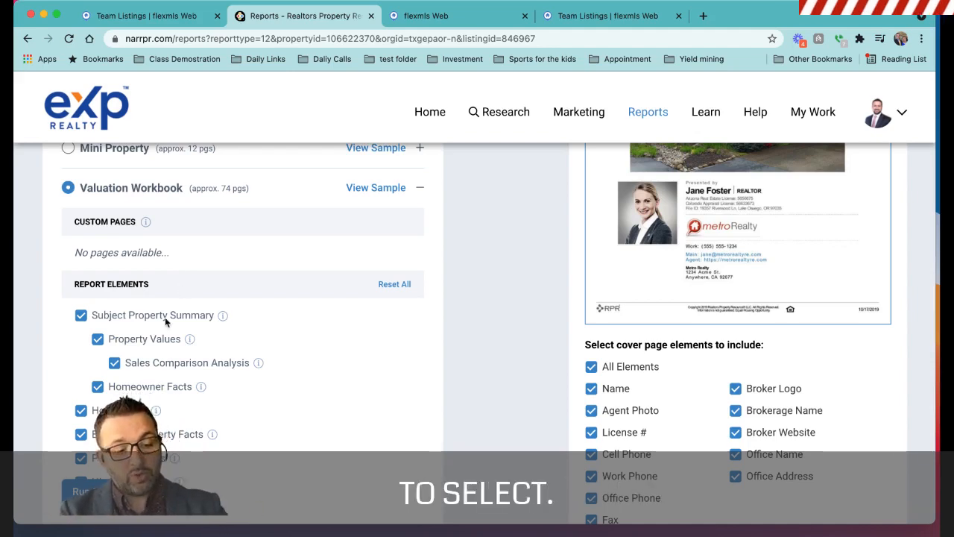
scroll(165, 317, down, 5)
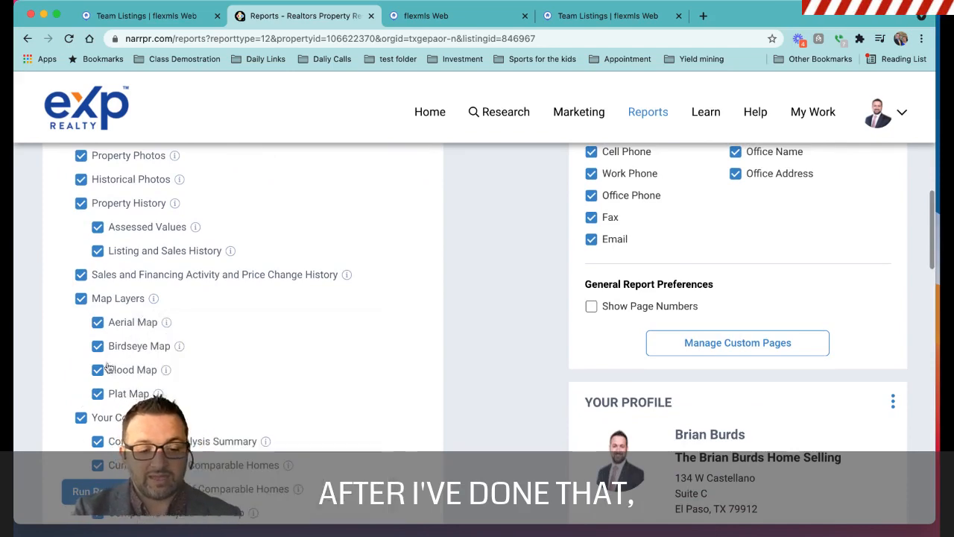
scroll(113, 374, down, 7)
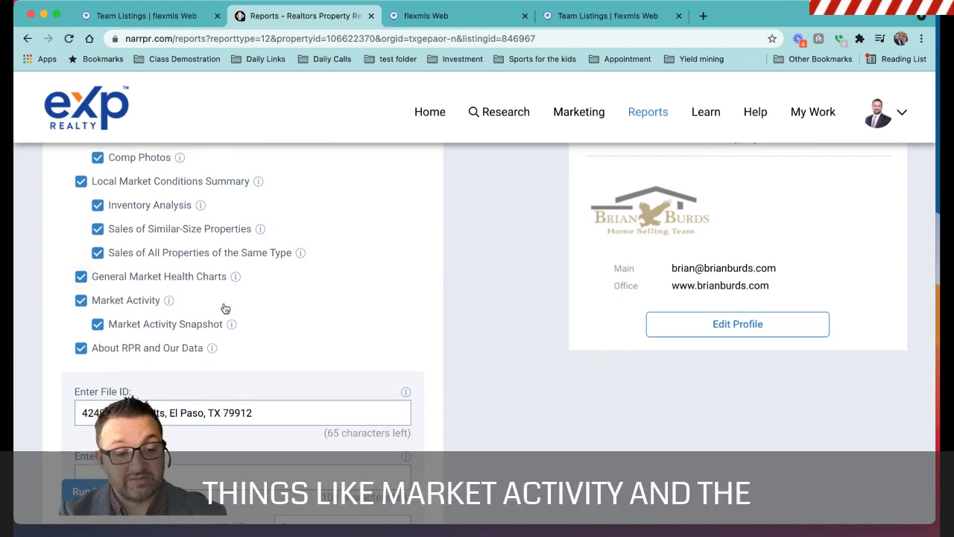
Review the Valuation Workbook's remaining options, personal message and delivery method, and run the report with the Display now delivery.
mouse_move(232, 324)
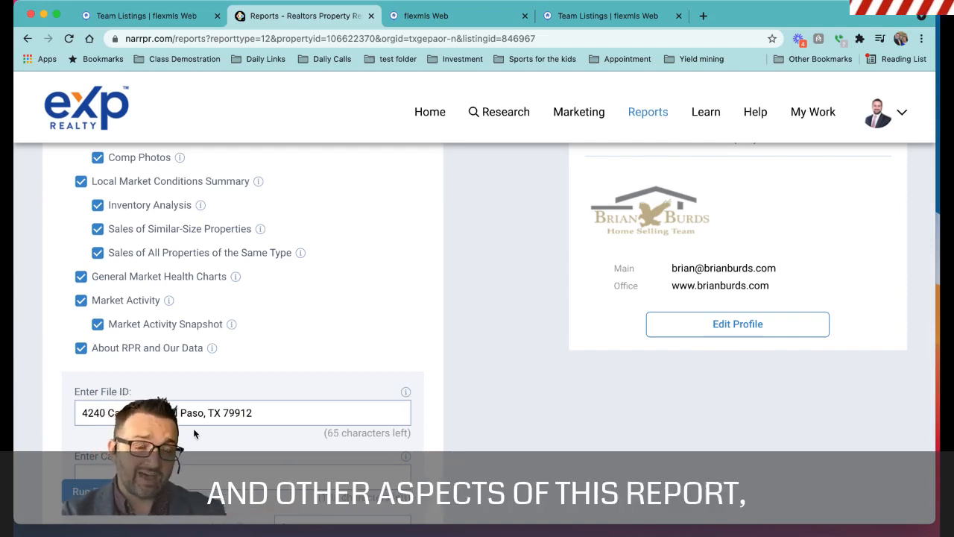
scroll(193, 428, down, 5)
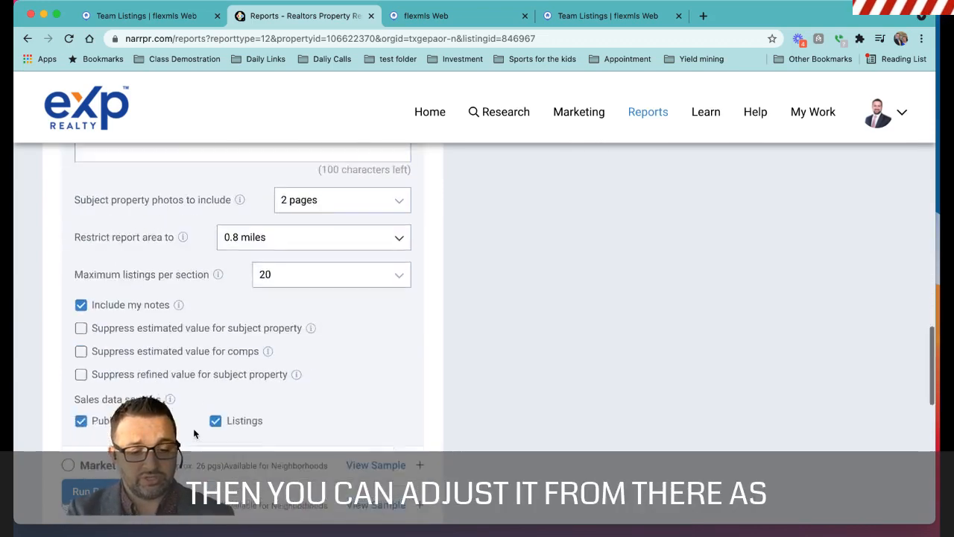
scroll(193, 428, down, 7)
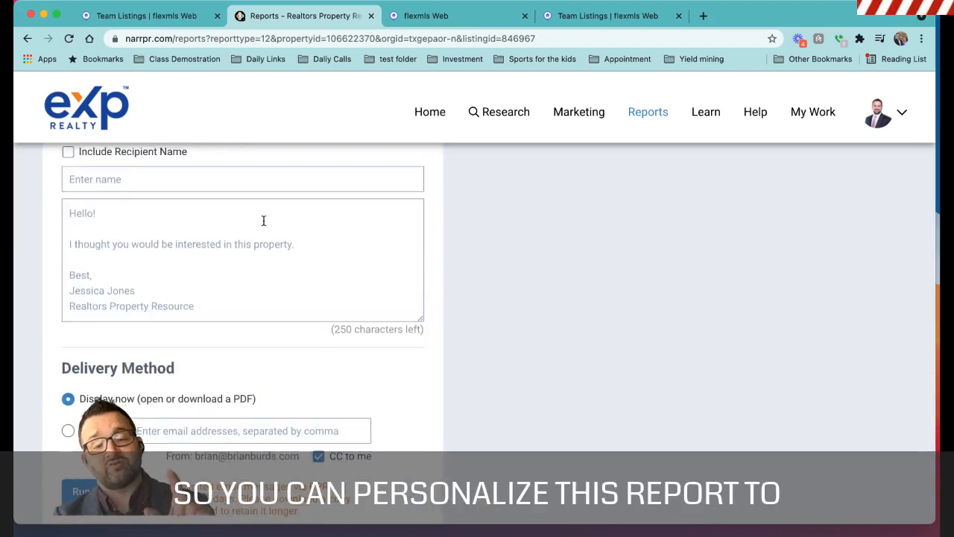
scroll(263, 221, down, 2)
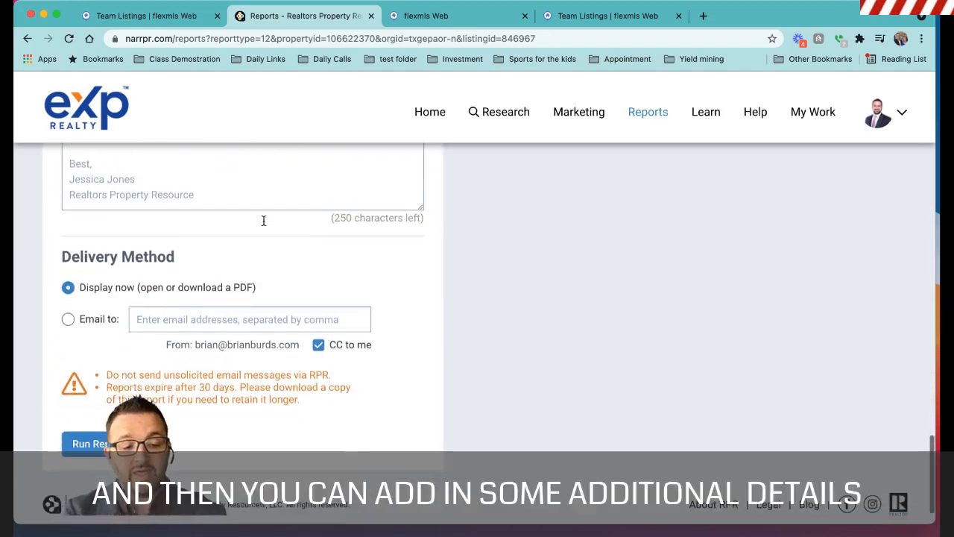
scroll(263, 219, up, 7)
scroll(263, 219, up, 10)
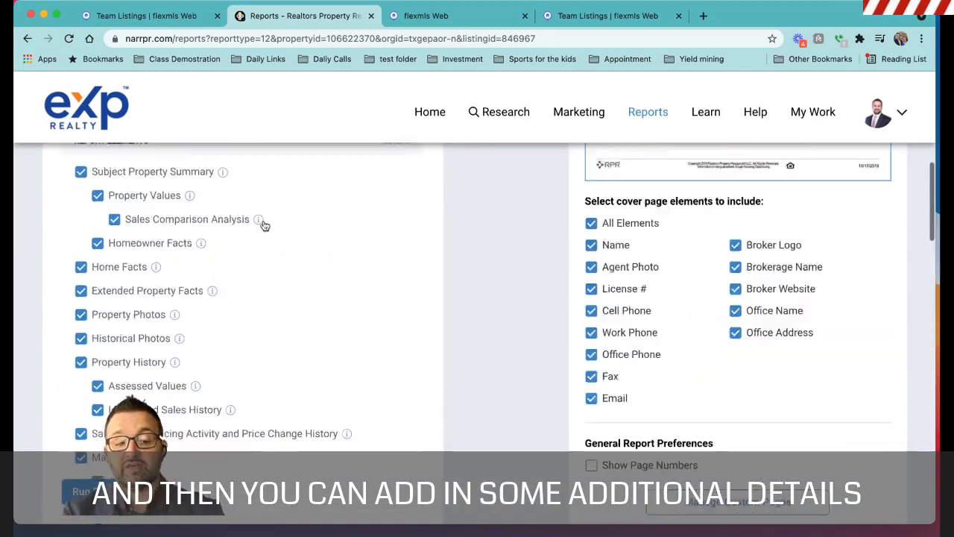
scroll(654, 259, down, 1)
scroll(655, 258, down, 10)
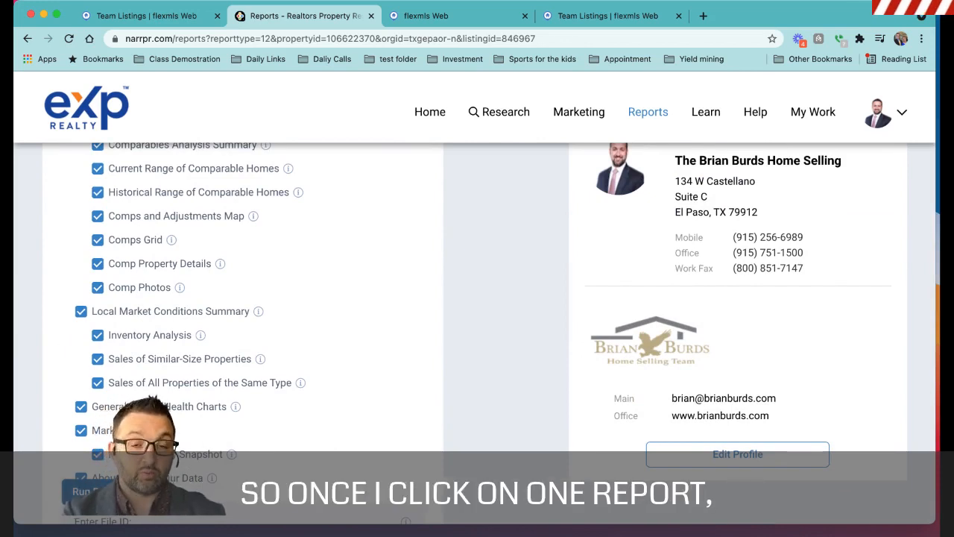
click(102, 492)
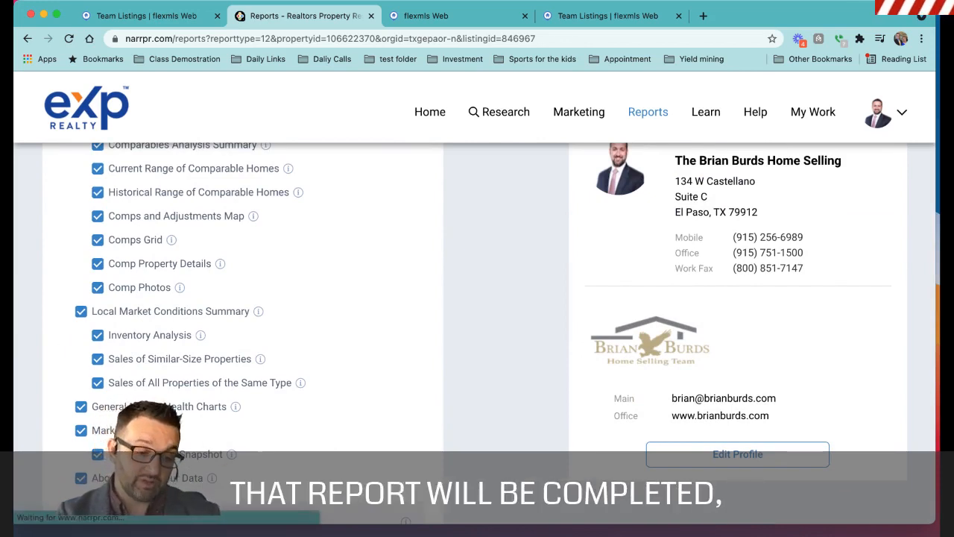